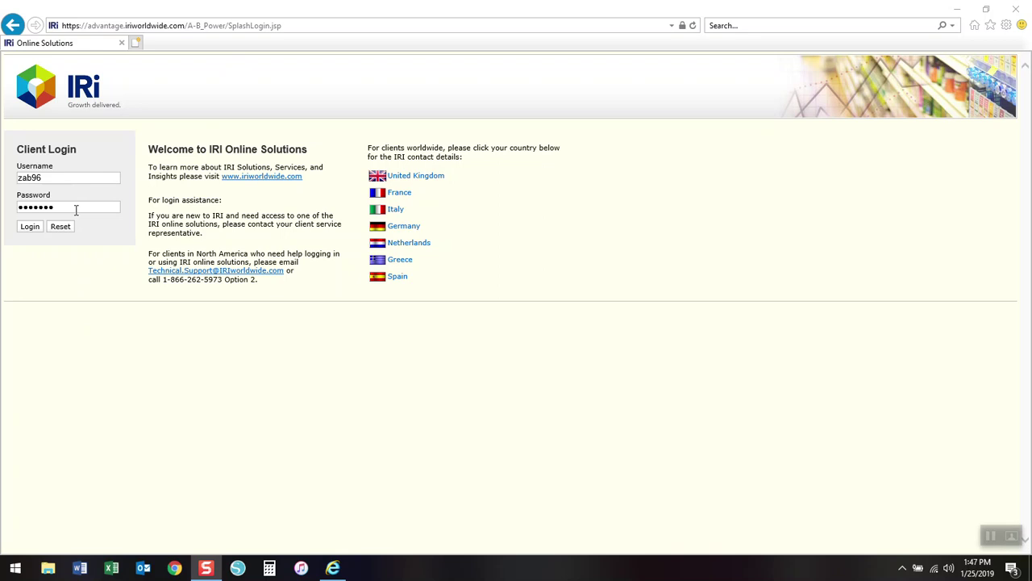
# - Log in with the credentials already filled in and open the My Workspaces folder to view its saved workspaces
pyautogui.click(30, 229)
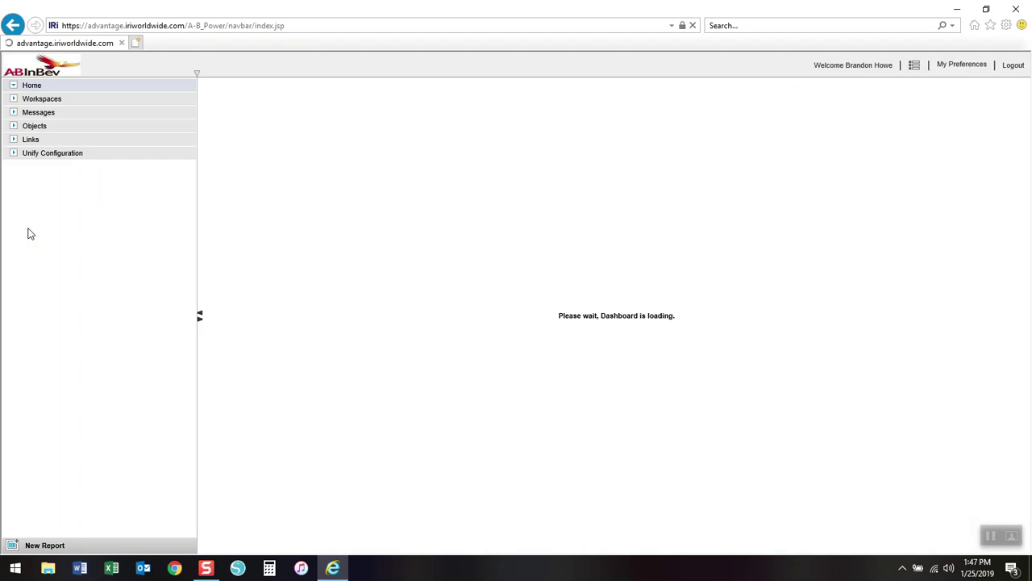
pyautogui.click(14, 102)
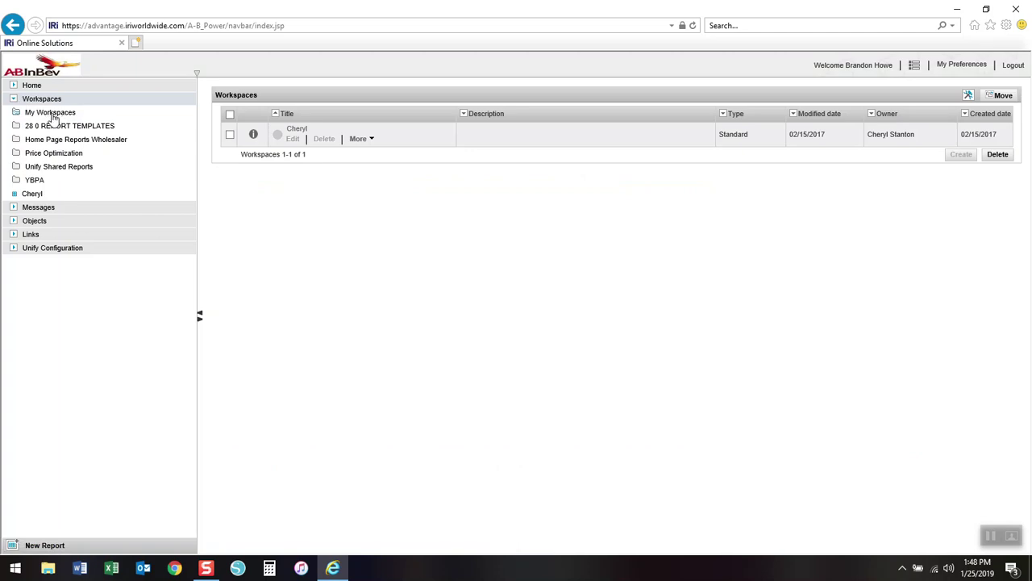
pyautogui.click(51, 115)
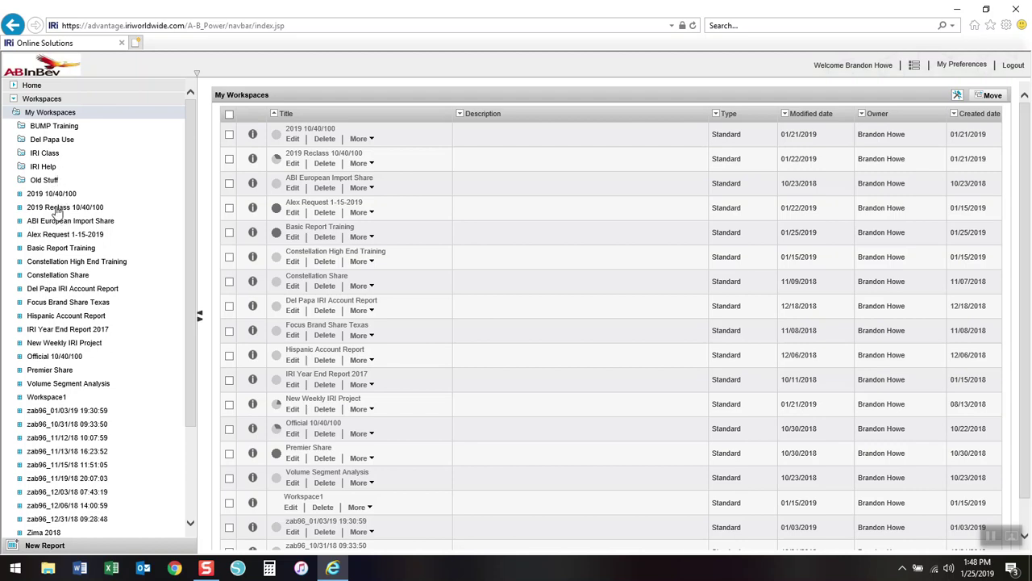
pyautogui.scroll(-3, 60, 208)
pyautogui.scroll(3, 65, 206)
pyautogui.scroll(-3, 95, 254)
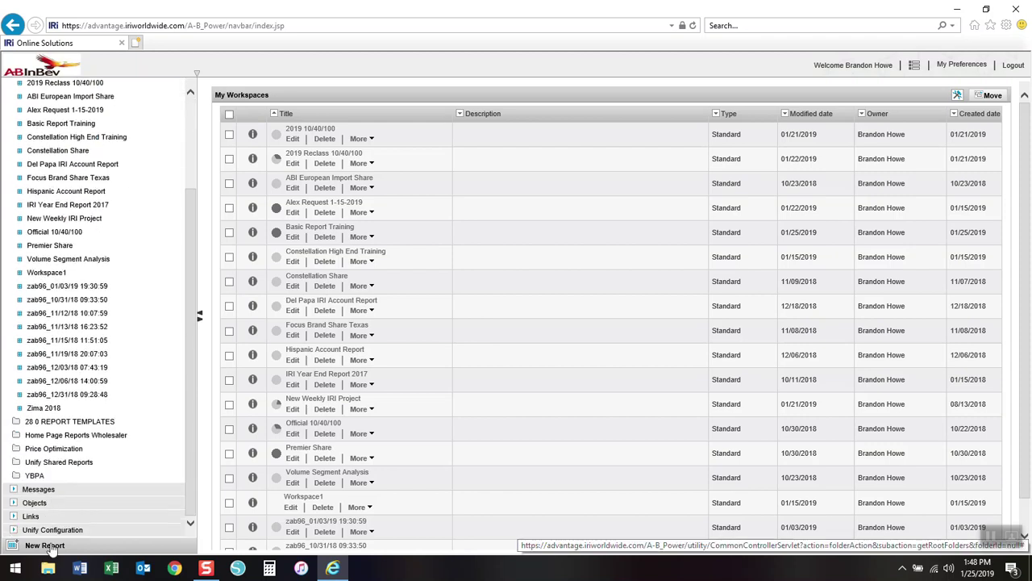
# - Create a new report titled "Basic IRI Reporting Video"
pyautogui.click(45, 545)
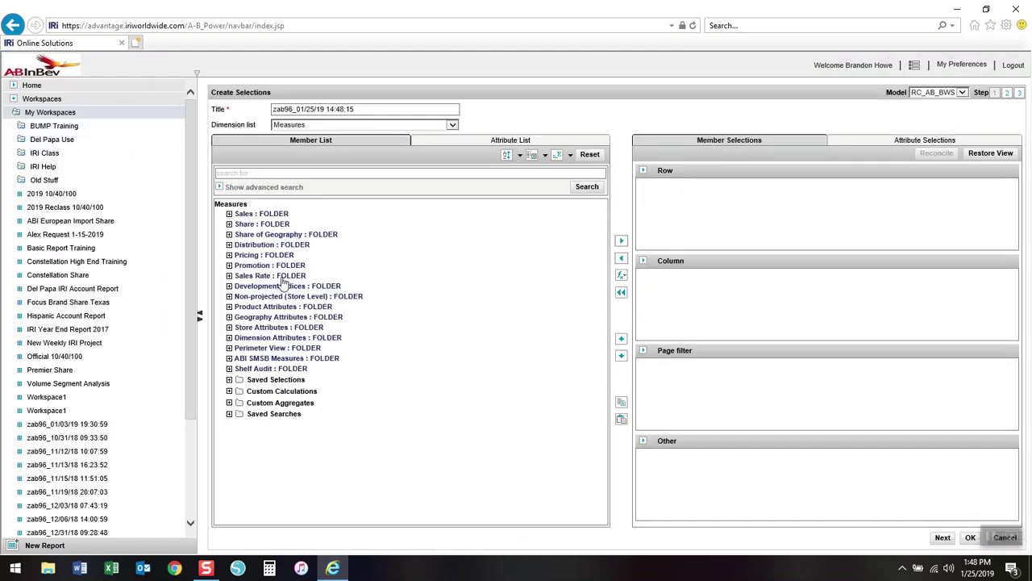
pyautogui.moveTo(387, 110); pyautogui.dragTo(239, 125)
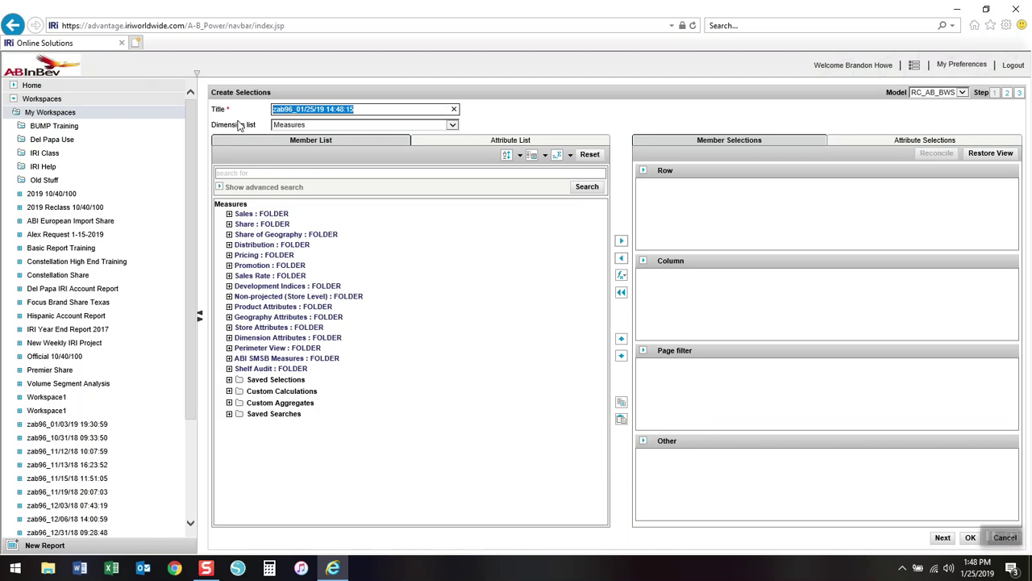
pyautogui.write('Basic IRI R')
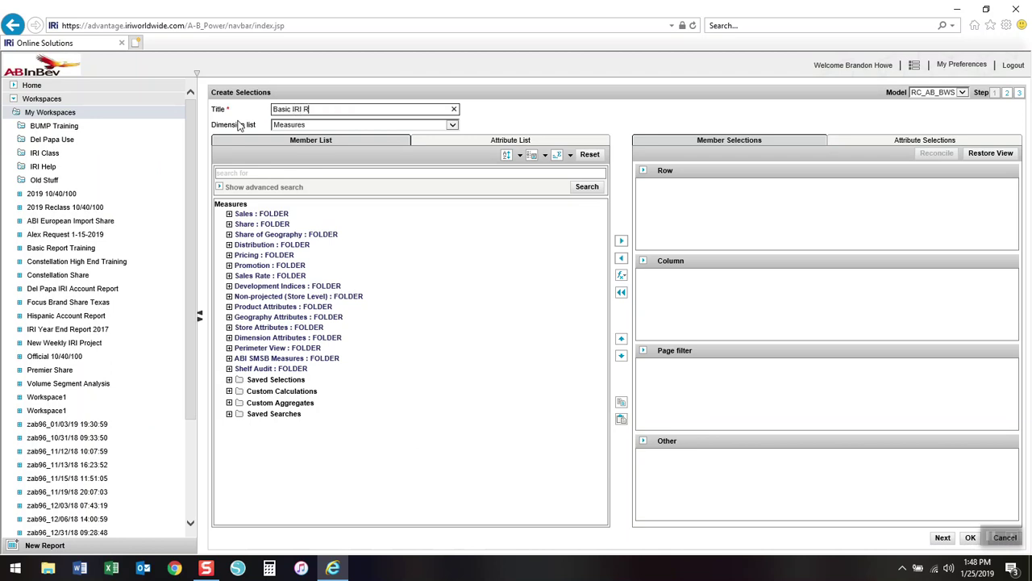
pyautogui.write('eporting Video')
# - Look through the available report dimensions and keep Measures as the chosen dimension
pyautogui.click(452, 127)
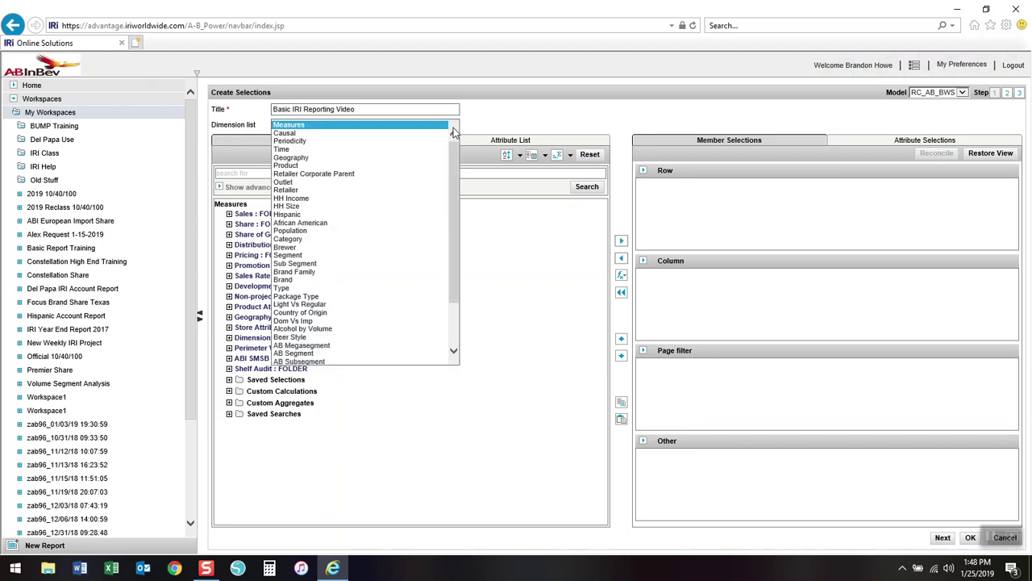
pyautogui.scroll(-2, 456, 166)
pyautogui.scroll(-2, 465, 231)
pyautogui.scroll(4, 465, 230)
pyautogui.scroll(-3, 468, 233)
pyautogui.scroll(3, 459, 177)
pyautogui.click(306, 127)
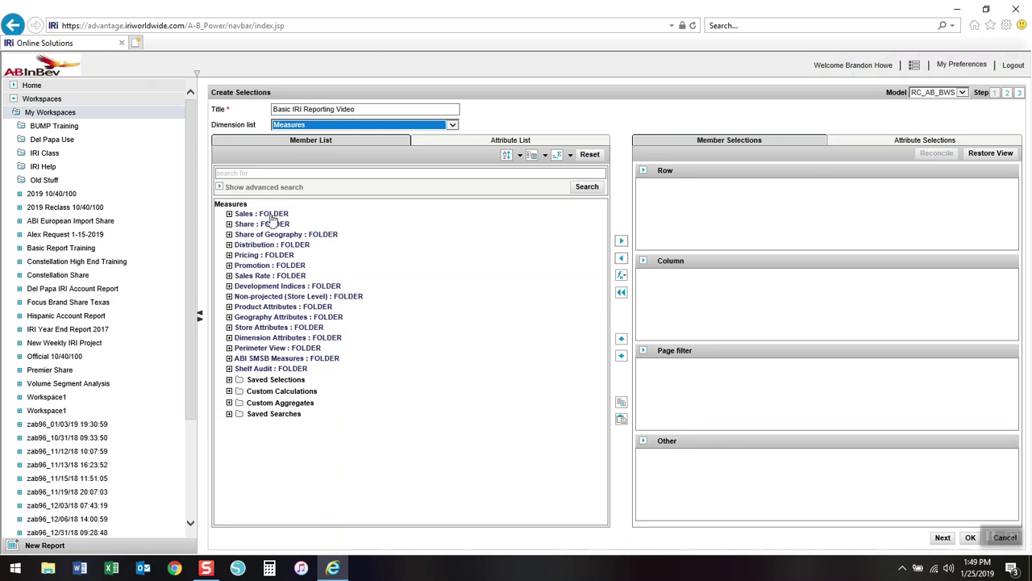
# - Add the Volume Sales (non-projected) measure from the Non-projected store-level sales folder to the report's Column area, and collapse the folders
pyautogui.click(229, 297)
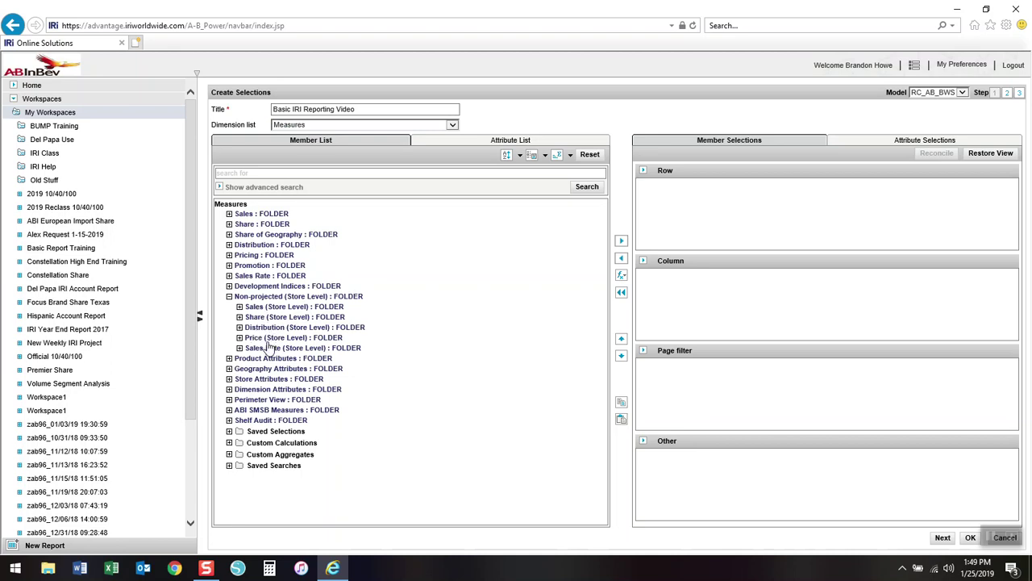
pyautogui.click(240, 307)
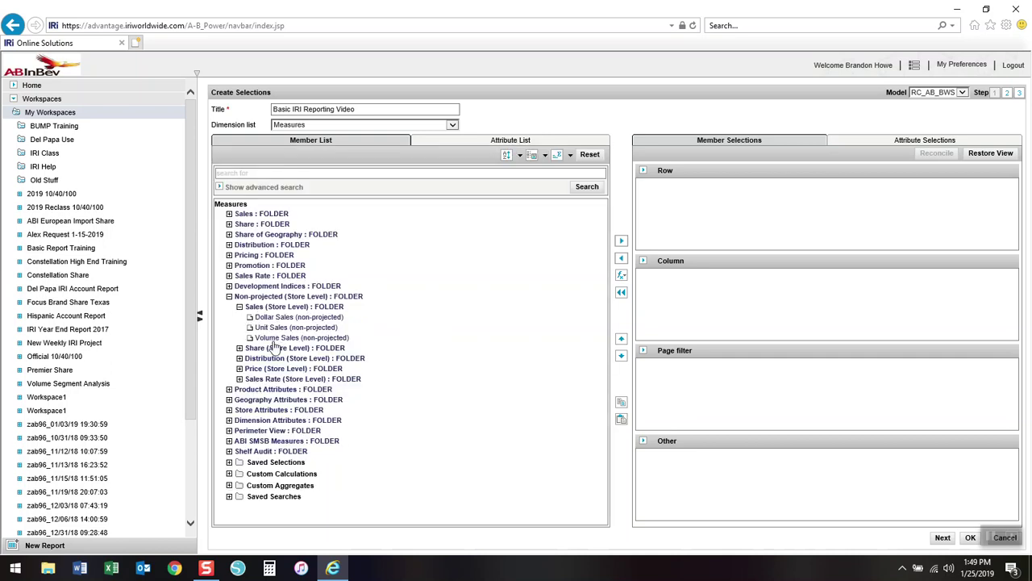
pyautogui.moveTo(274, 338); pyautogui.dragTo(699, 293)
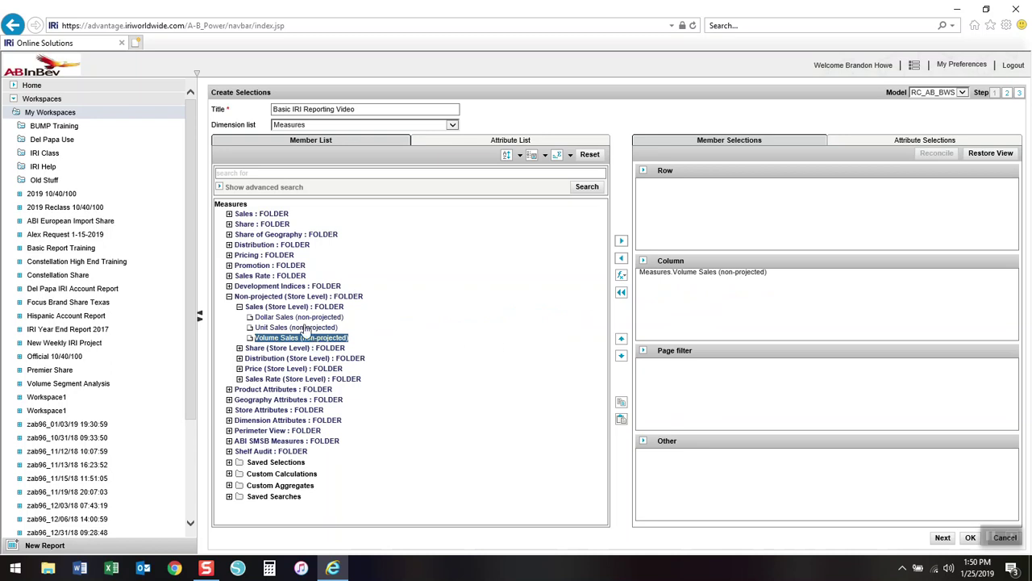
pyautogui.click(240, 307)
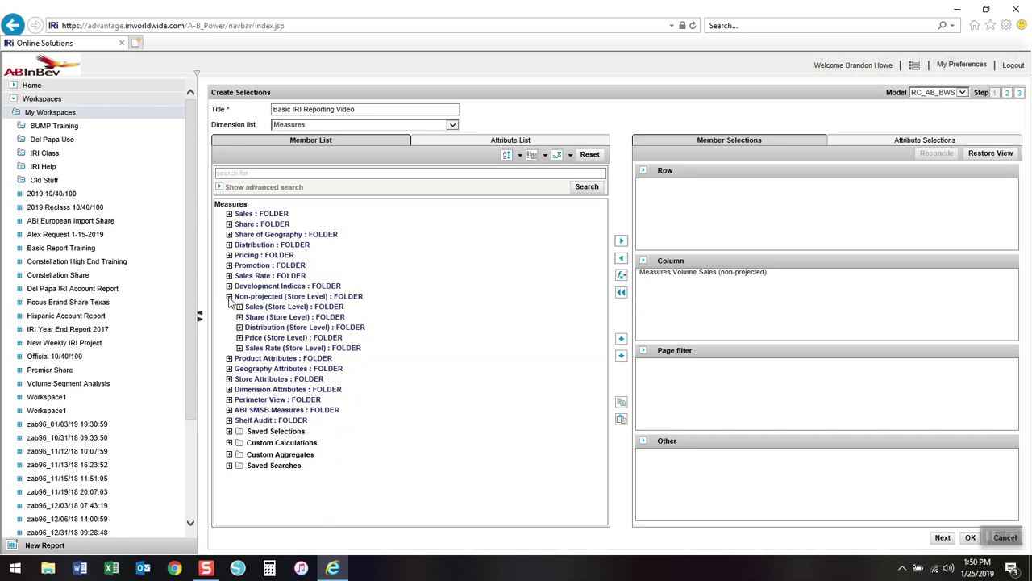
pyautogui.click(229, 297)
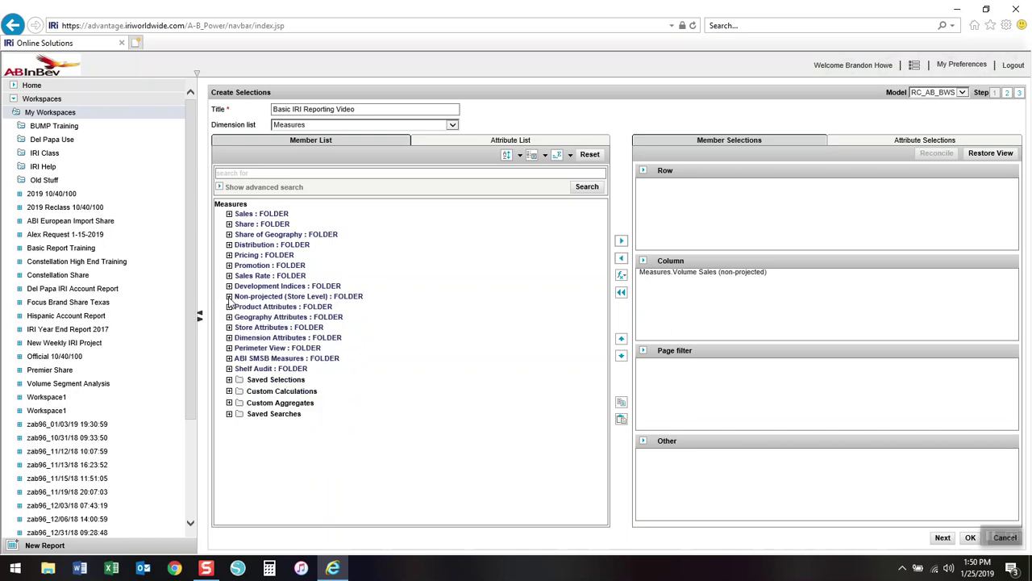
# - Add Volume Share of Category (non-projected) from the store-level Share folder to the Column area, and collapse the Non-projected folder
pyautogui.click(229, 297)
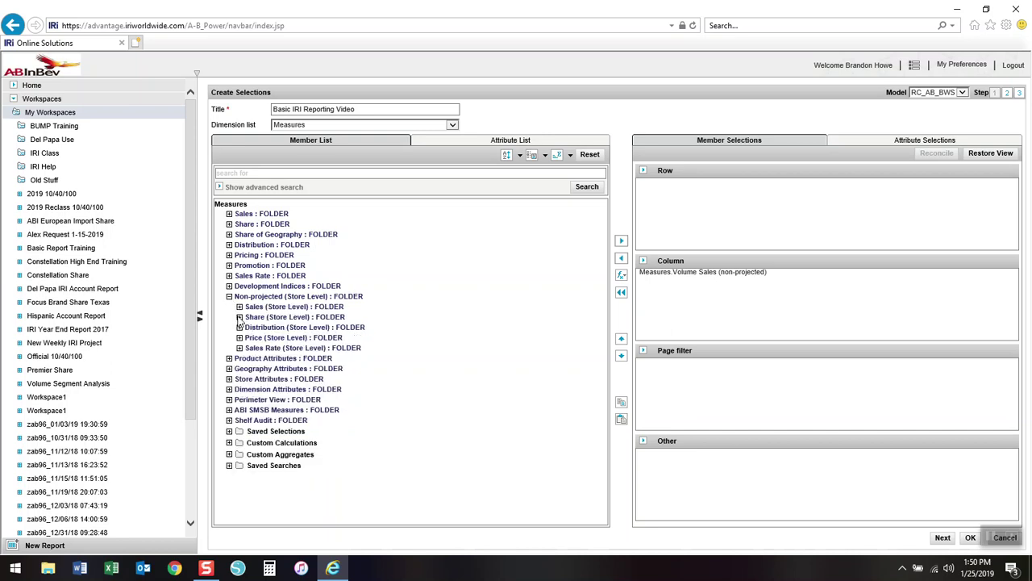
pyautogui.click(238, 316)
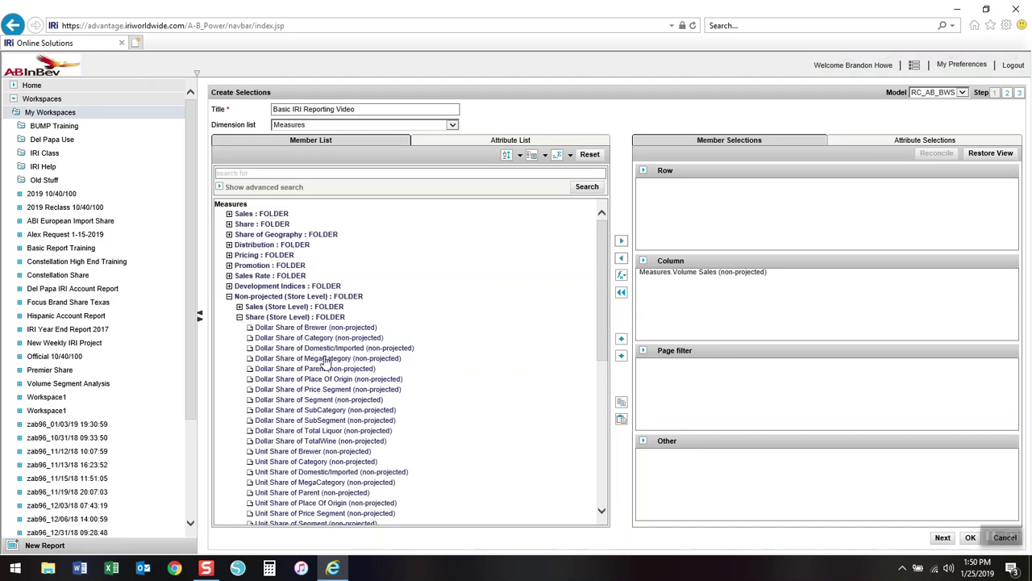
pyautogui.scroll(-5, 326, 362)
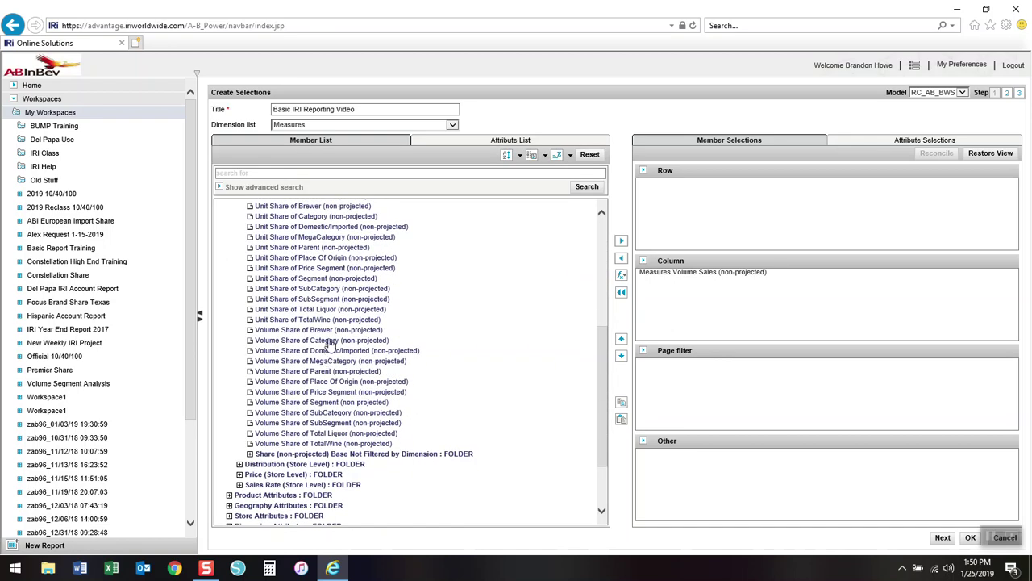
pyautogui.moveTo(329, 345); pyautogui.dragTo(662, 322)
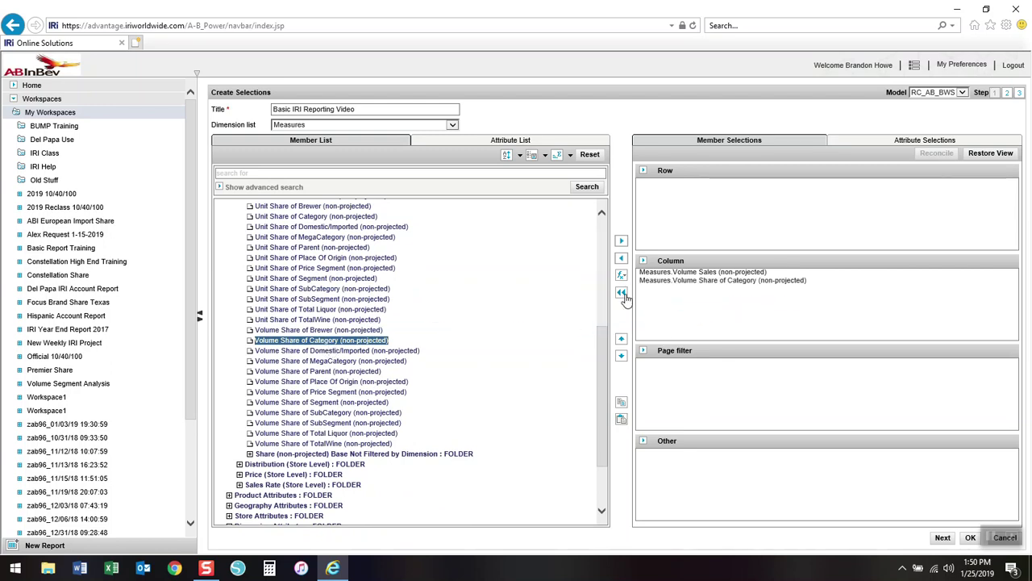
pyautogui.moveTo(597, 341); pyautogui.dragTo(594, 225)
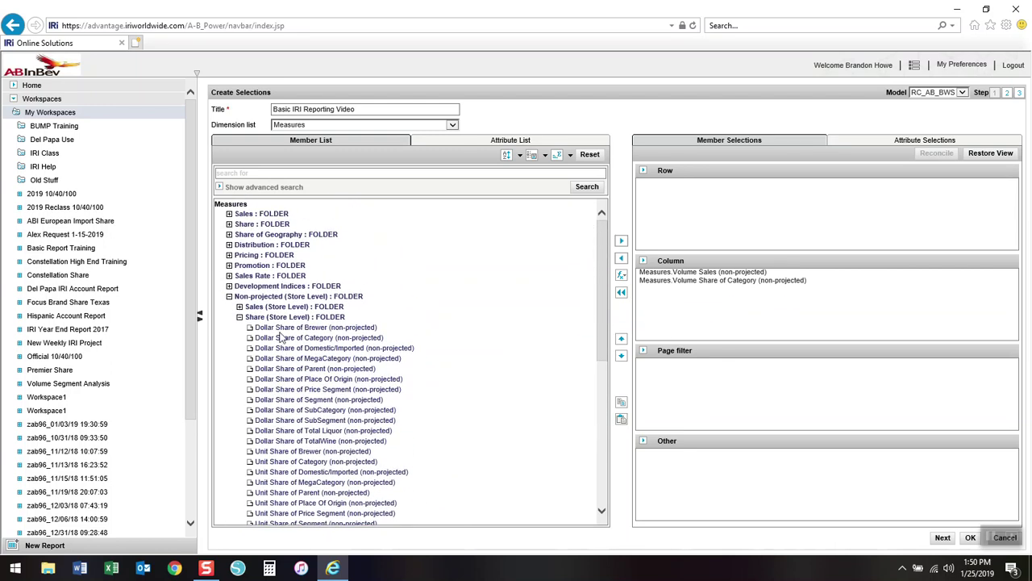
pyautogui.click(229, 296)
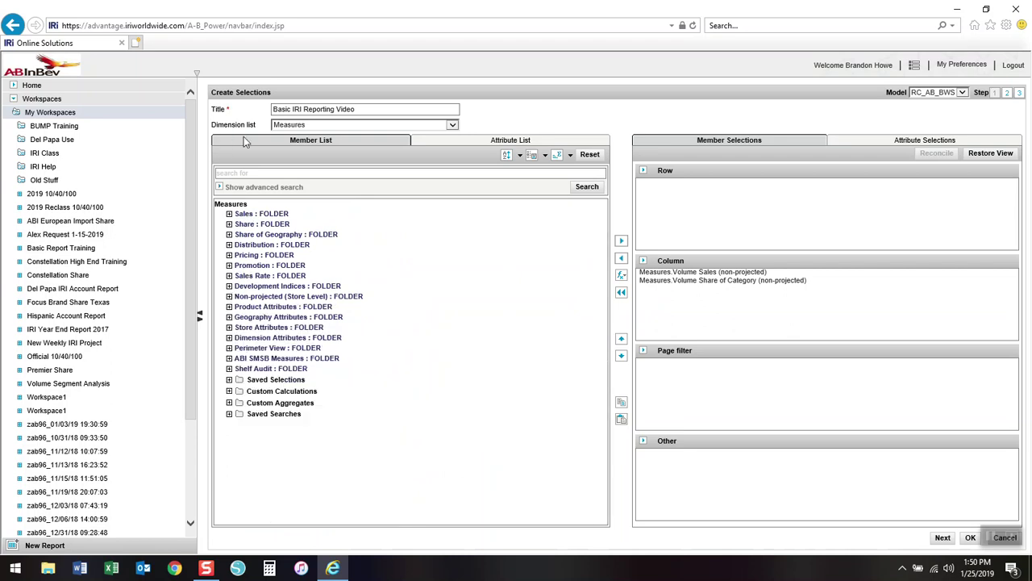
# - Switch to the Periodicity dimension and add Current, Year Ago, %Change vs YA and Change vs YA to the Column area
pyautogui.click(453, 128)
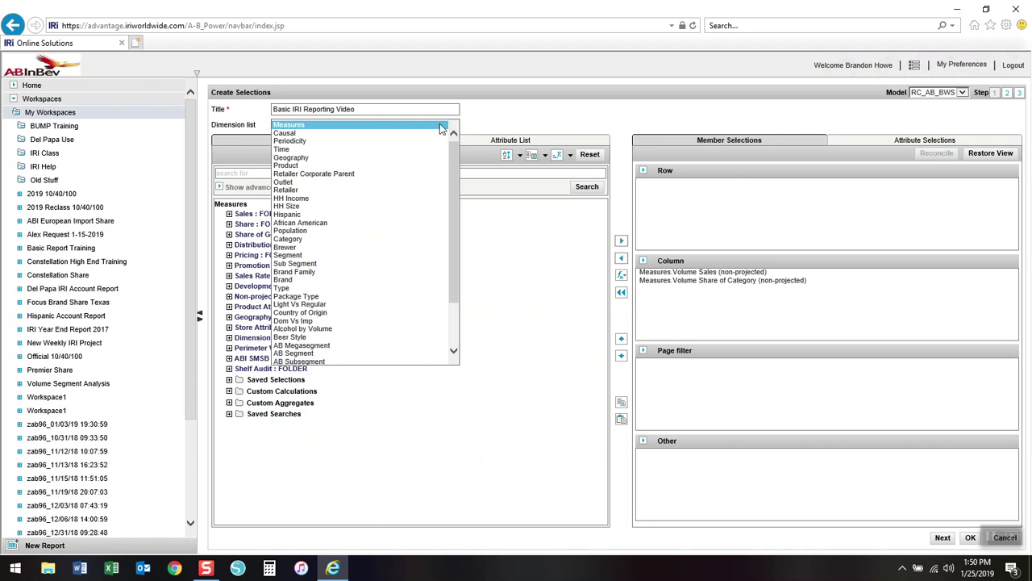
pyautogui.click(330, 141)
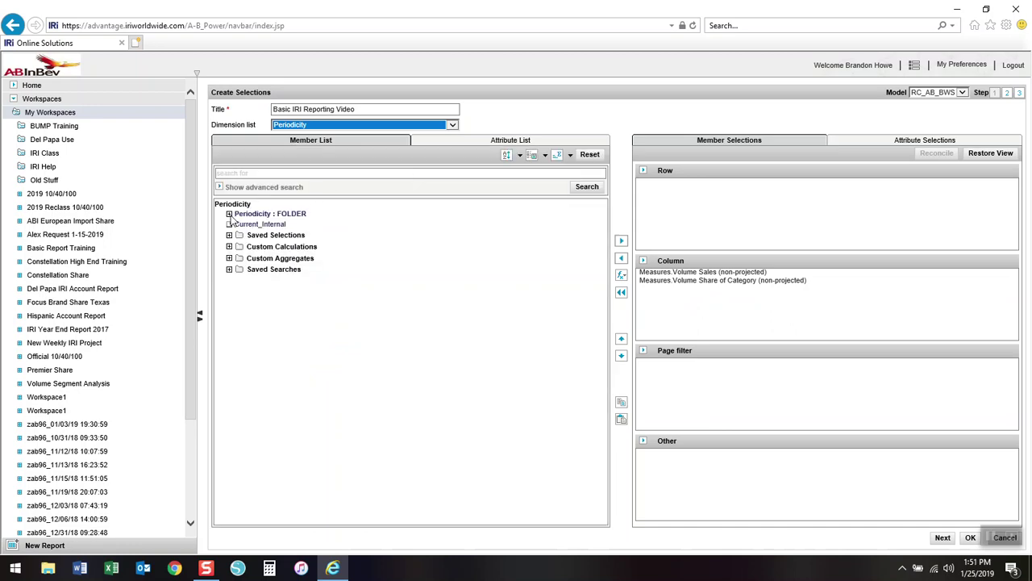
pyautogui.click(230, 213)
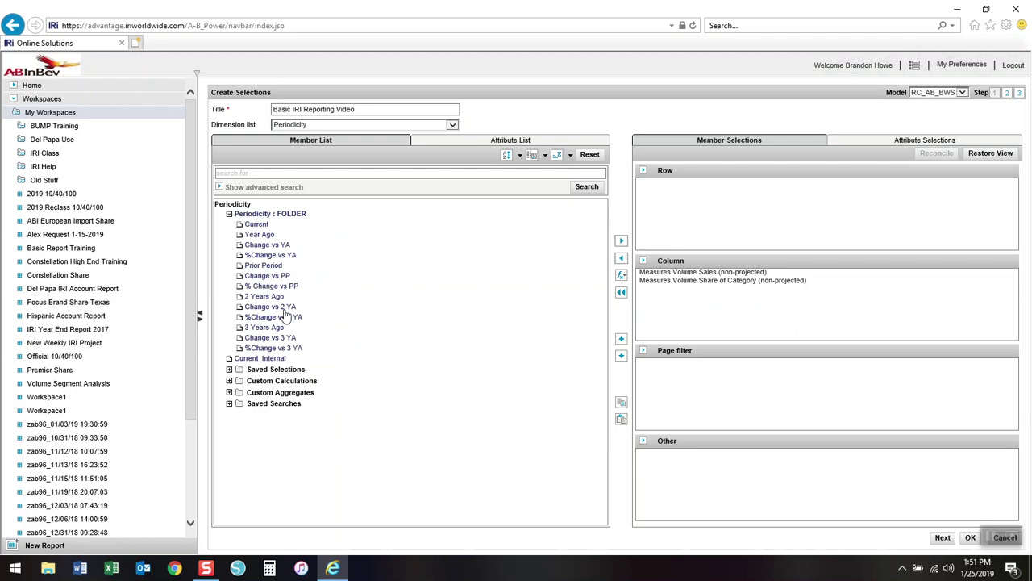
pyautogui.moveTo(256, 225); pyautogui.dragTo(649, 308)
pyautogui.moveTo(267, 239); pyautogui.dragTo(677, 311)
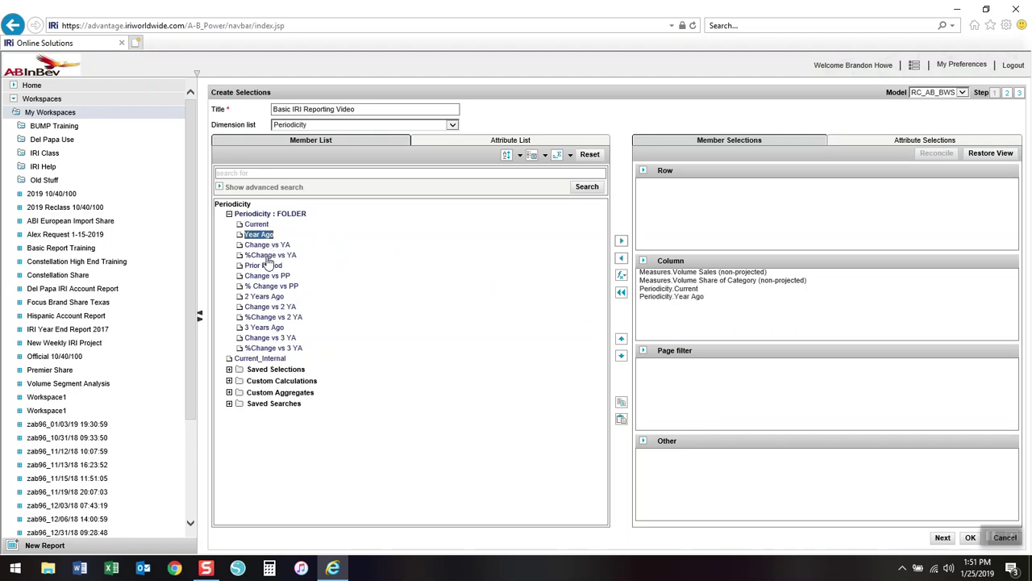
pyautogui.moveTo(268, 259); pyautogui.dragTo(665, 323)
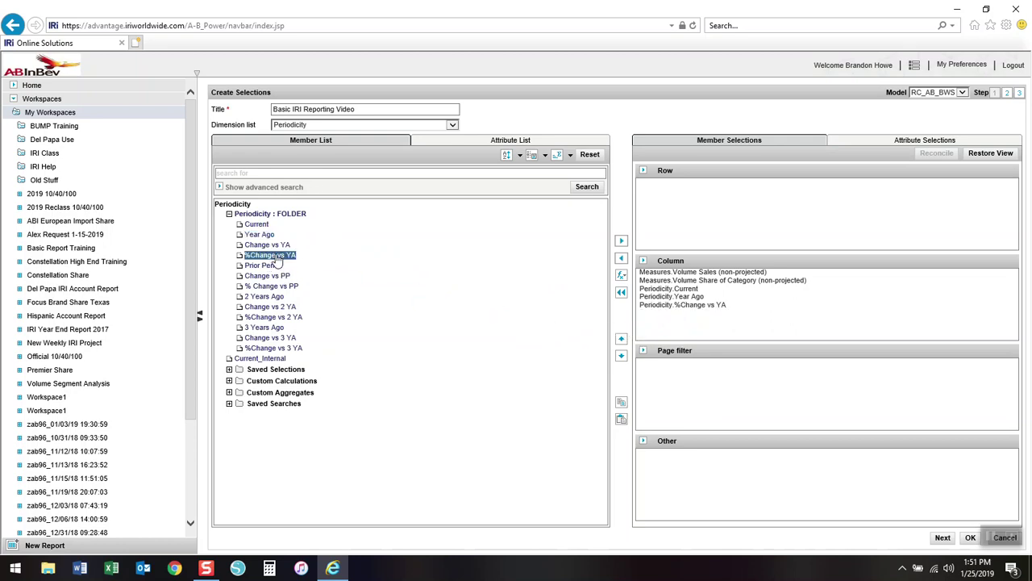
pyautogui.moveTo(272, 247); pyautogui.dragTo(677, 332)
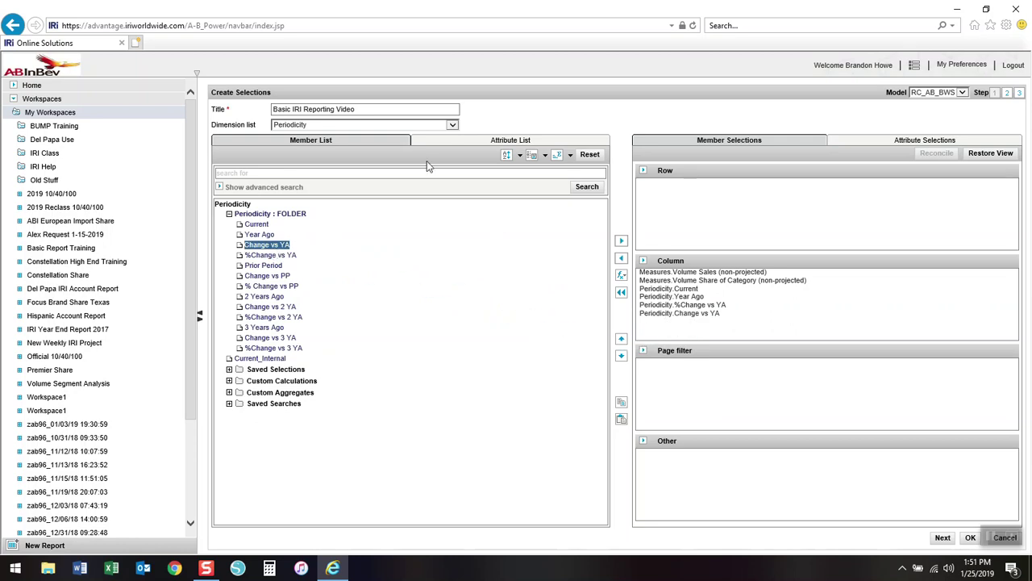
# - Switch to the Time dimension and add Year to Date Ending 01-20-19 from Latest Periods to the Page filter
pyautogui.click(453, 127)
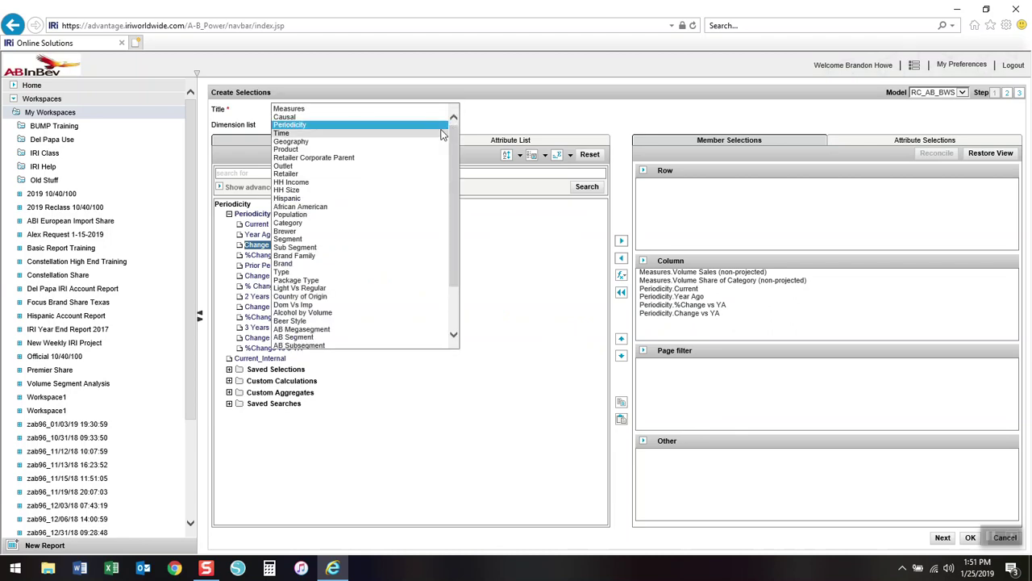
pyautogui.click(442, 133)
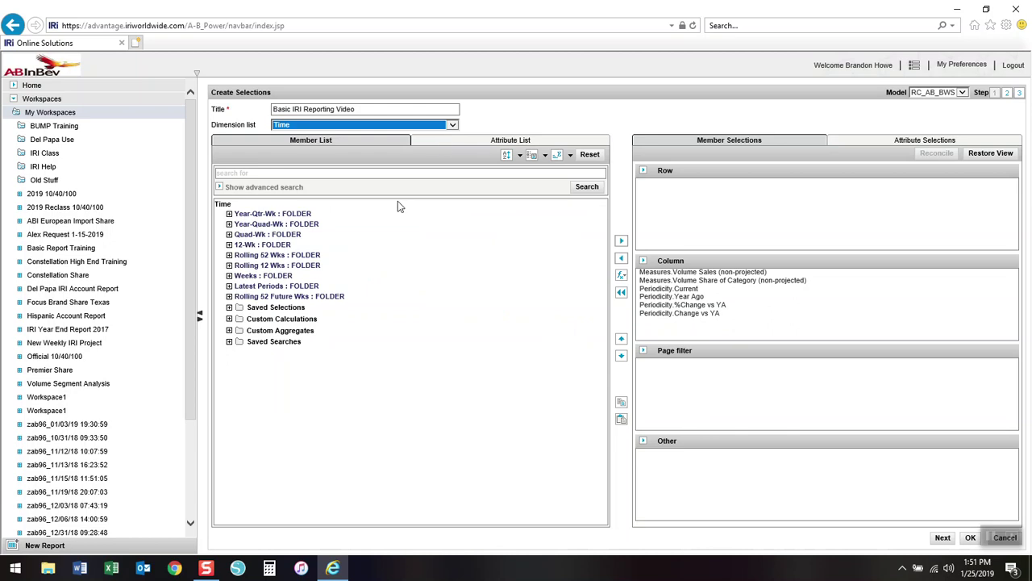
pyautogui.click(229, 287)
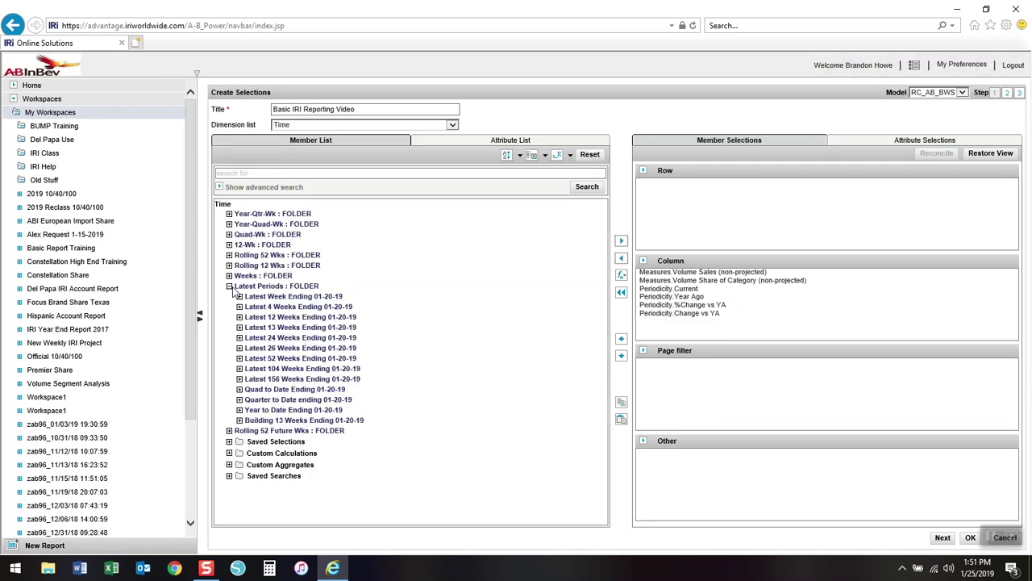
pyautogui.click(322, 412)
pyautogui.moveTo(331, 413); pyautogui.dragTo(747, 370)
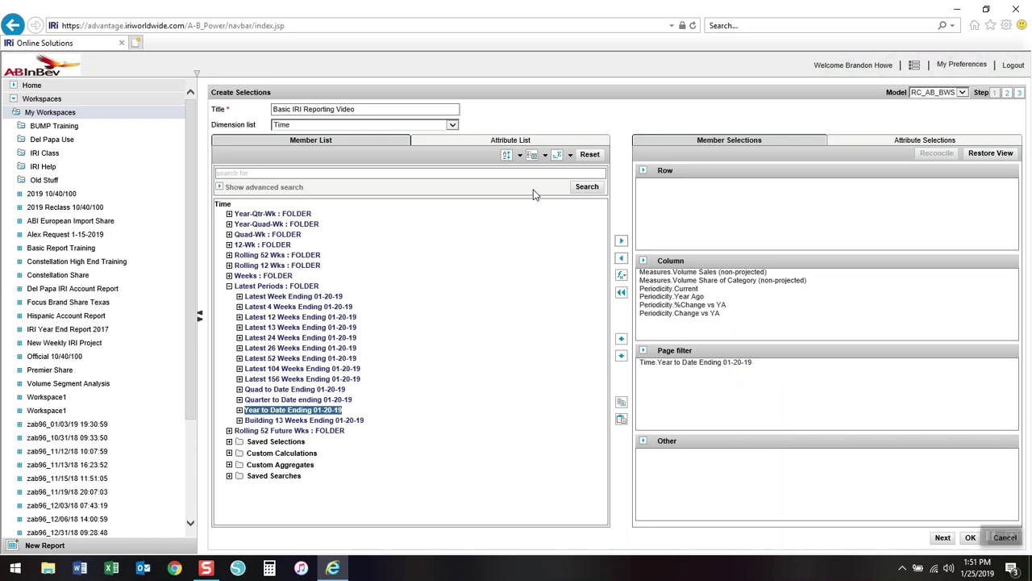
# - Switch to the Geography dimension and add DEL PAPA DISTRIBUTING CO., INC from Non-Projected Stores by Wholesaler to the Page filter
pyautogui.click(449, 129)
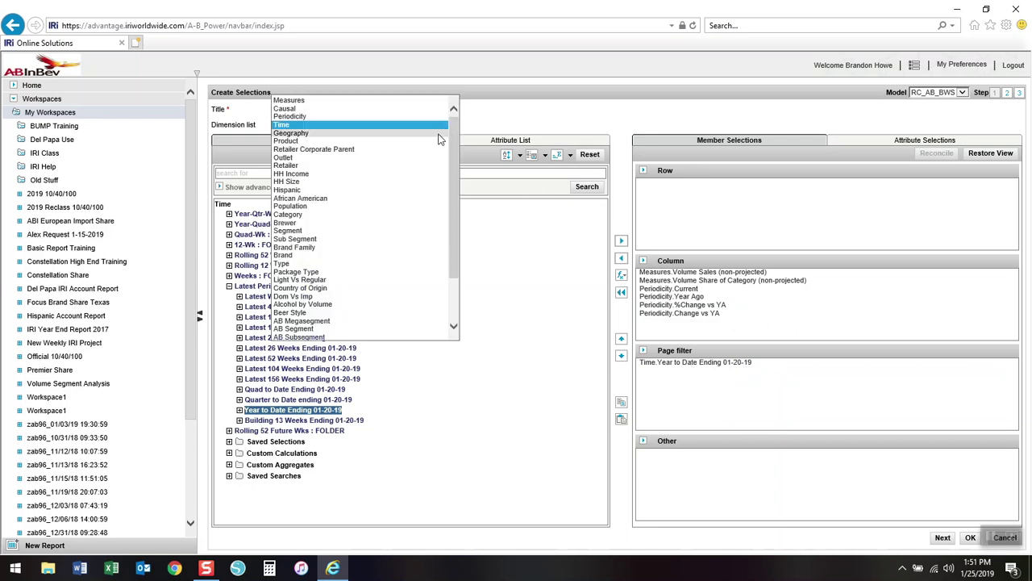
pyautogui.click(443, 129)
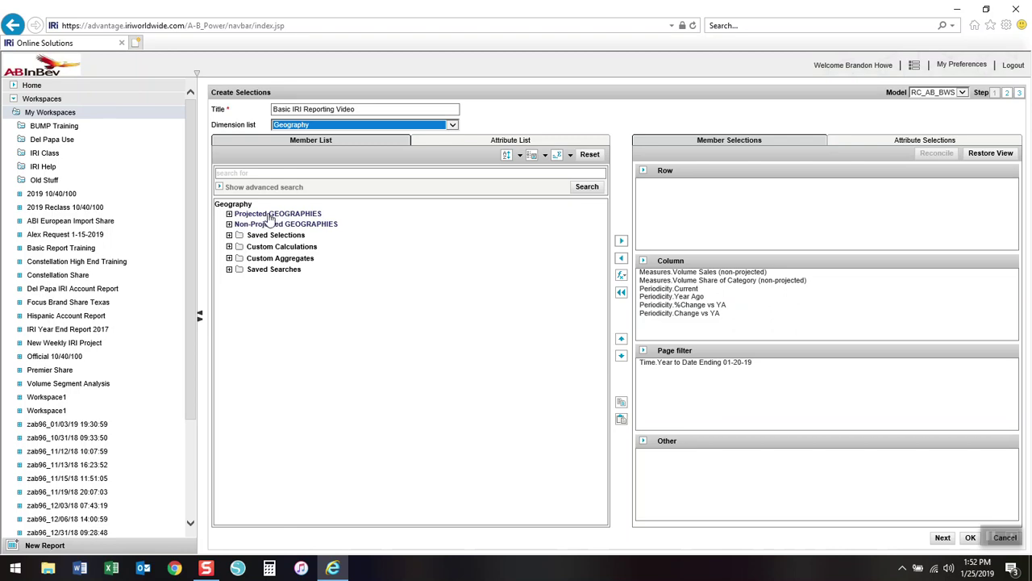
pyautogui.click(229, 224)
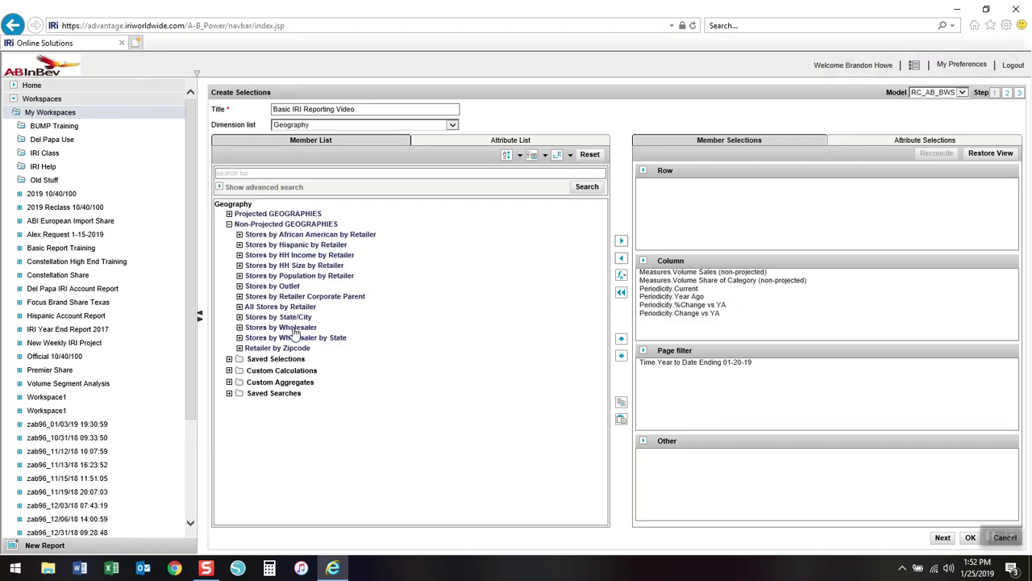
pyautogui.click(239, 327)
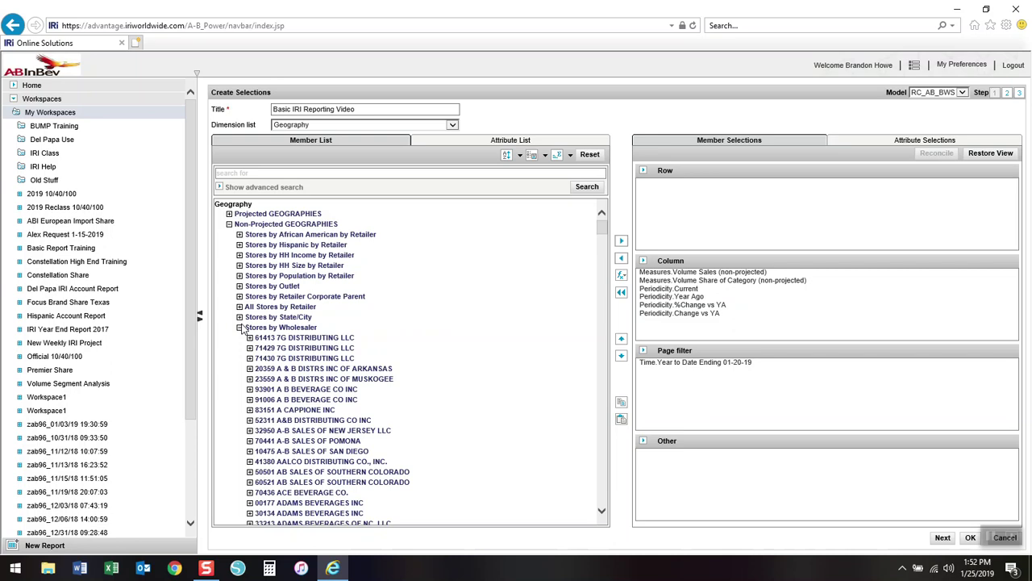
pyautogui.scroll(-5, 335, 346)
pyautogui.scroll(-6, 314, 317)
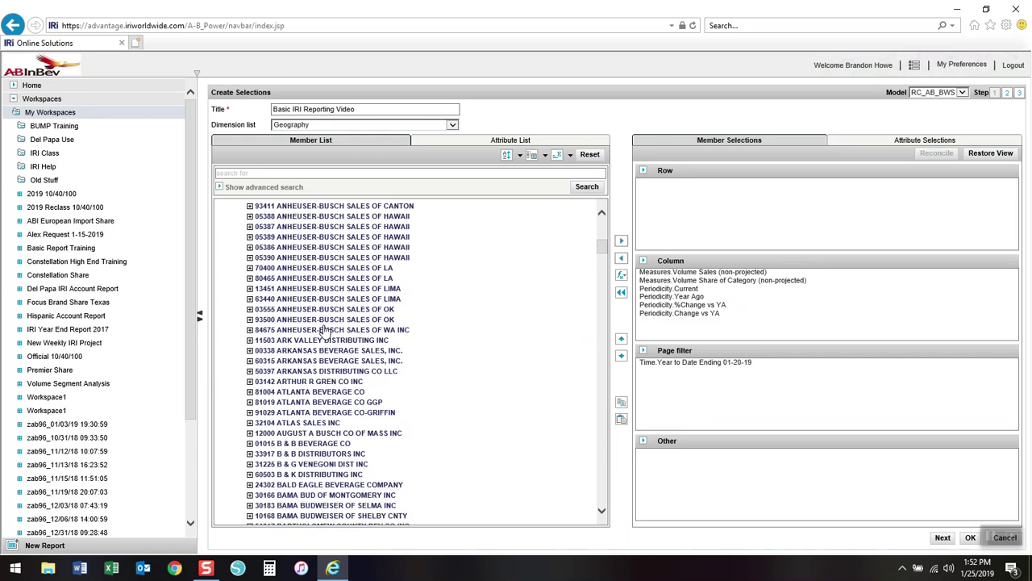
pyautogui.scroll(-10, 325, 332)
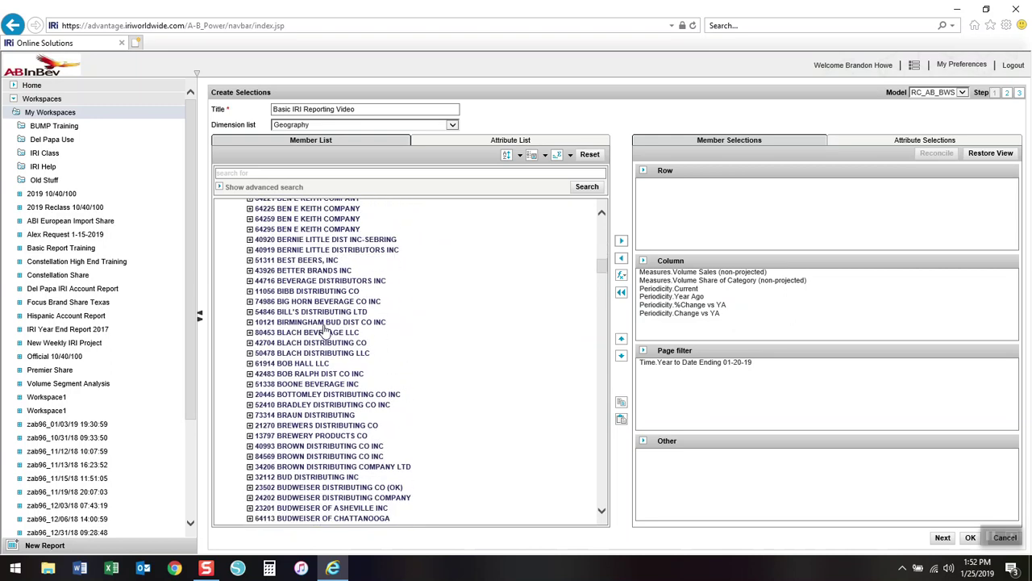
pyautogui.scroll(-20, 325, 332)
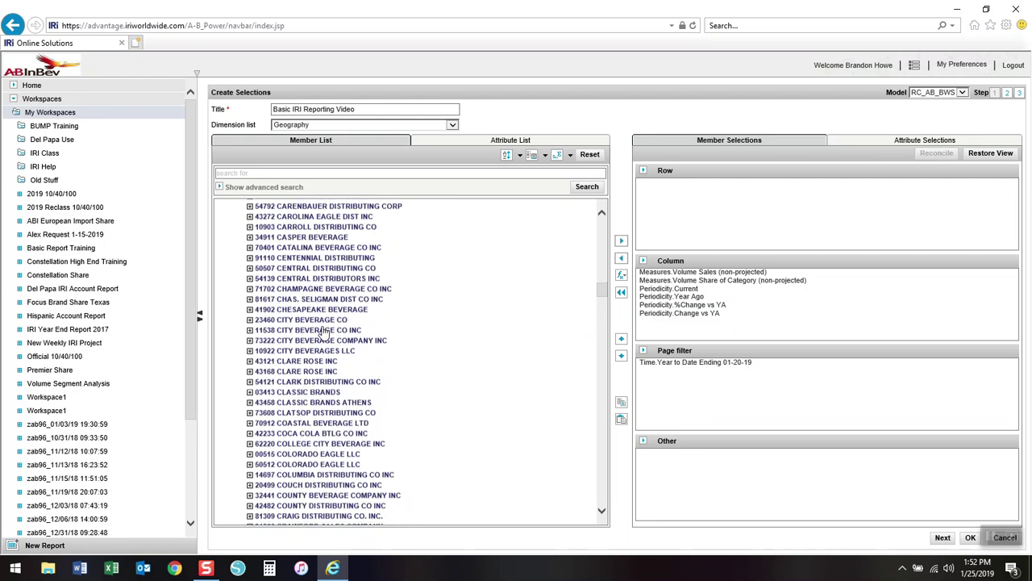
pyautogui.scroll(-6, 325, 332)
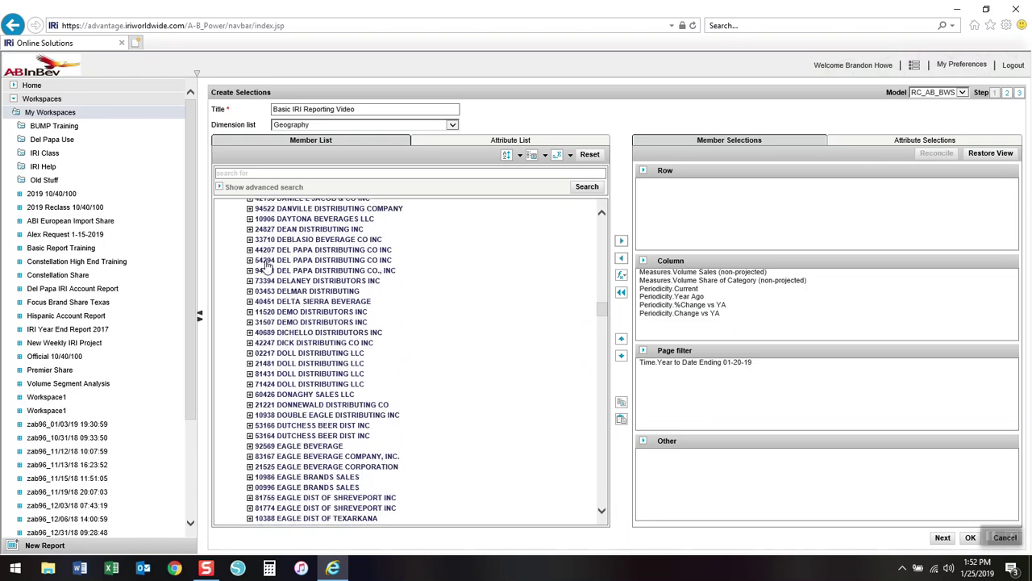
pyautogui.moveTo(271, 275); pyautogui.dragTo(740, 396)
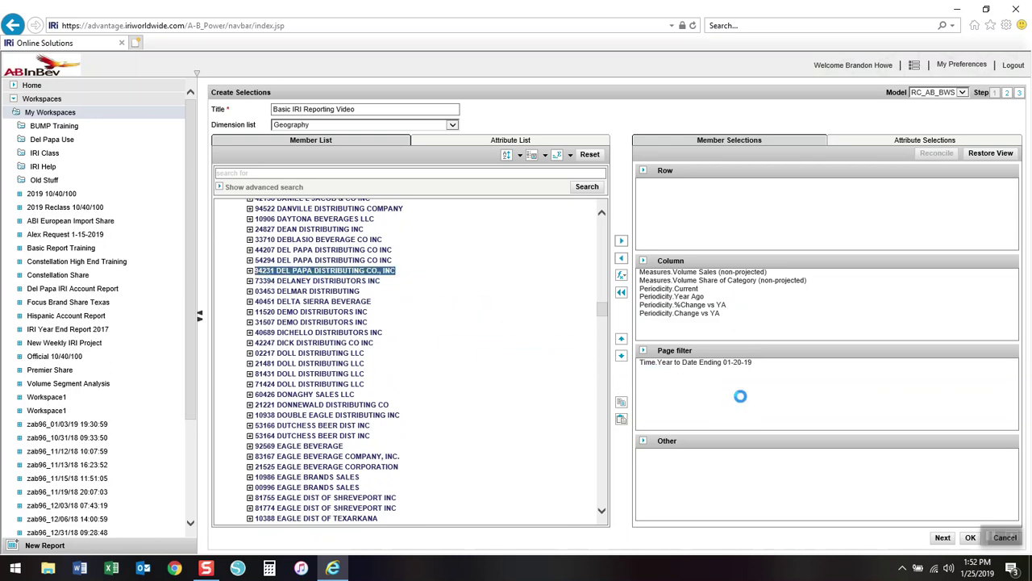
# - Switch to the Product dimension and expand the Beer folder
pyautogui.click(453, 126)
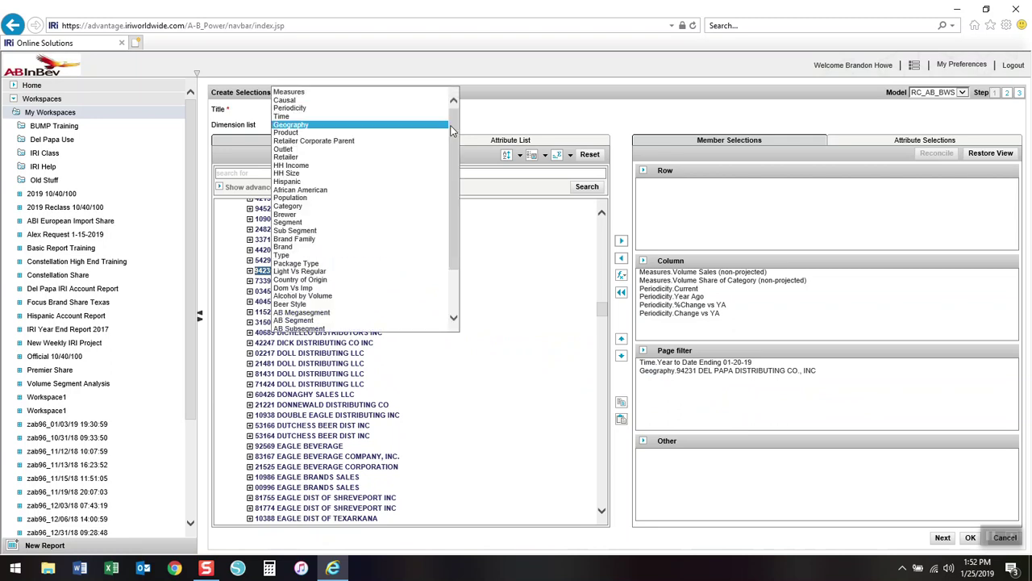
pyautogui.scroll(-1, 443, 133)
pyautogui.click(444, 133)
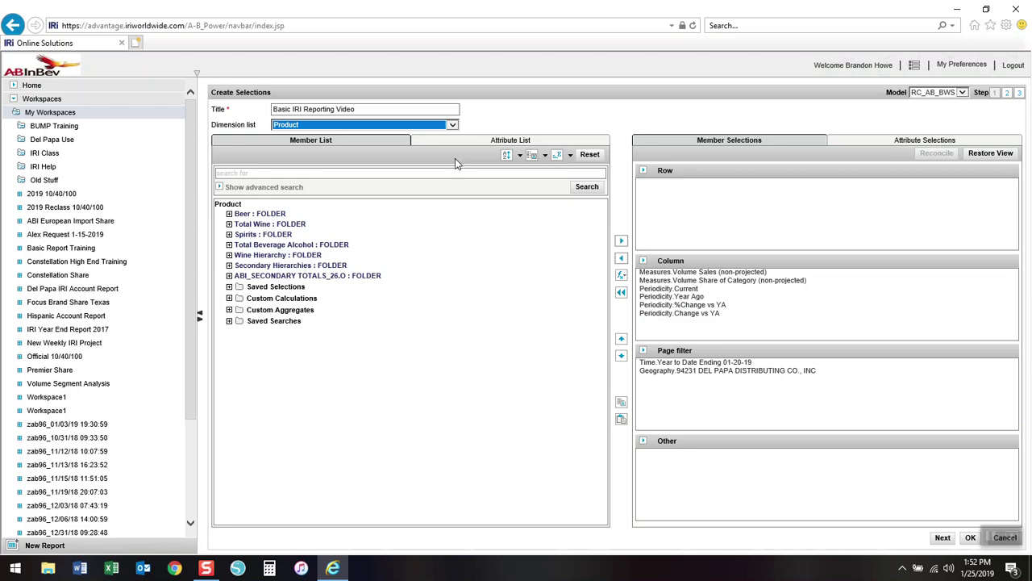
pyautogui.click(229, 215)
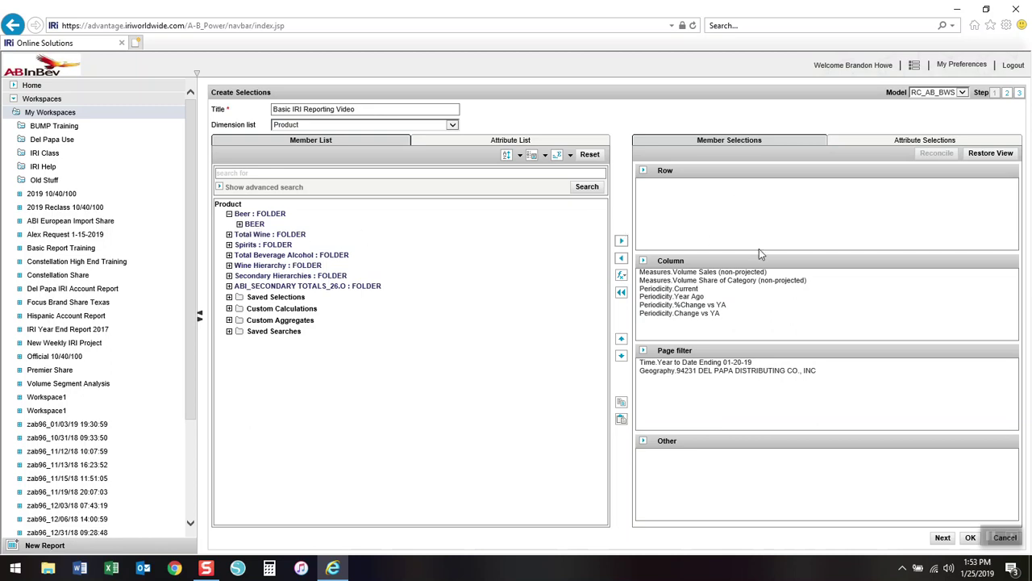
# - Examine the BEER hierarchy under Anheuser-Busch InBev, including its Premium segment and the Craft brands down to the Karbach Family
pyautogui.click(239, 225)
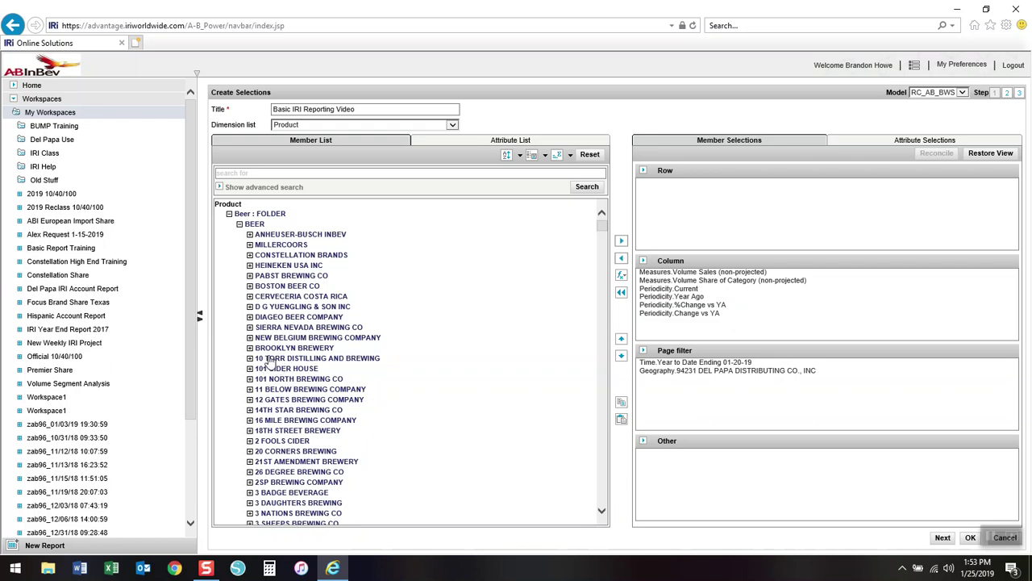
pyautogui.click(250, 234)
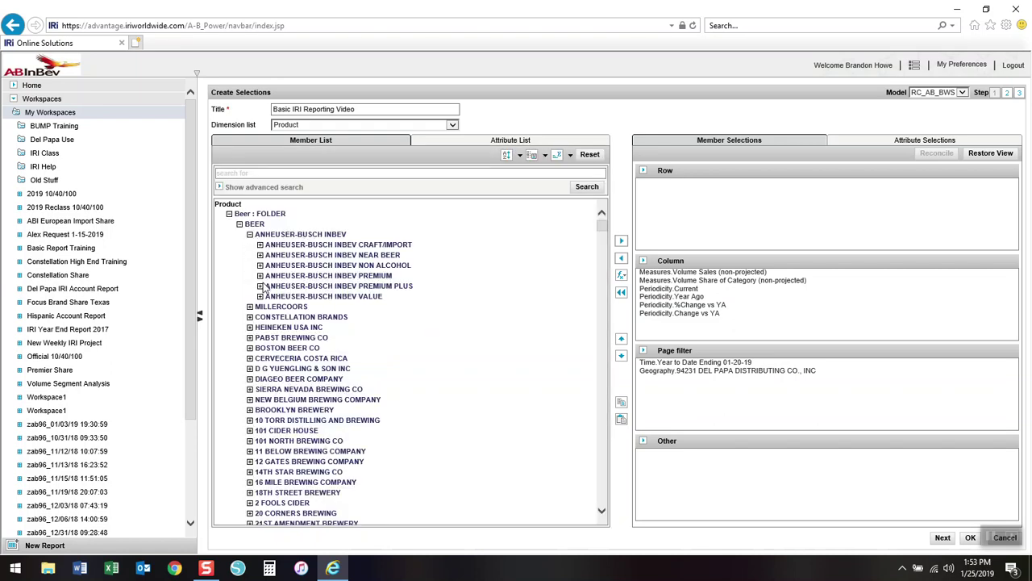
pyautogui.click(261, 282)
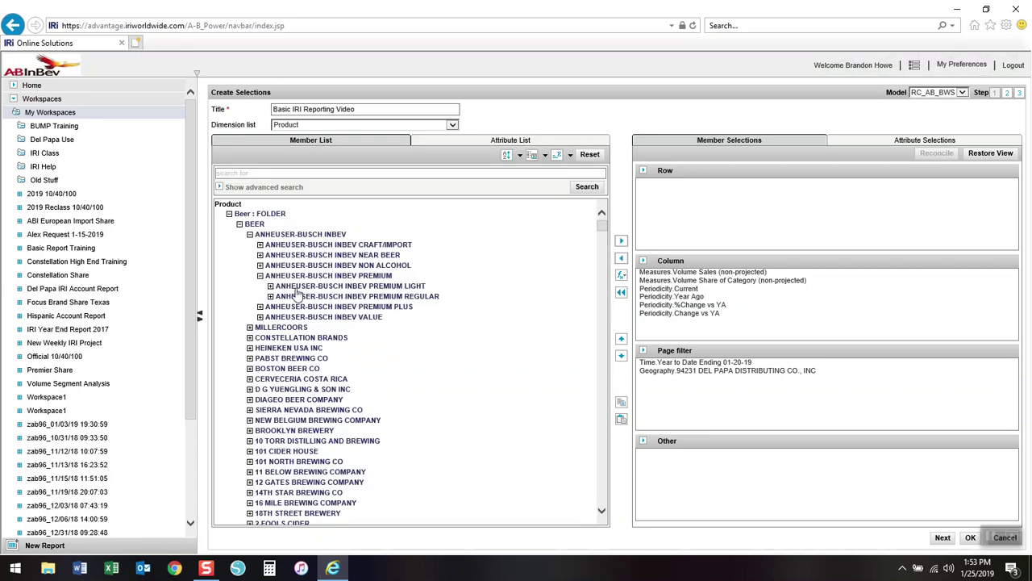
pyautogui.click(259, 276)
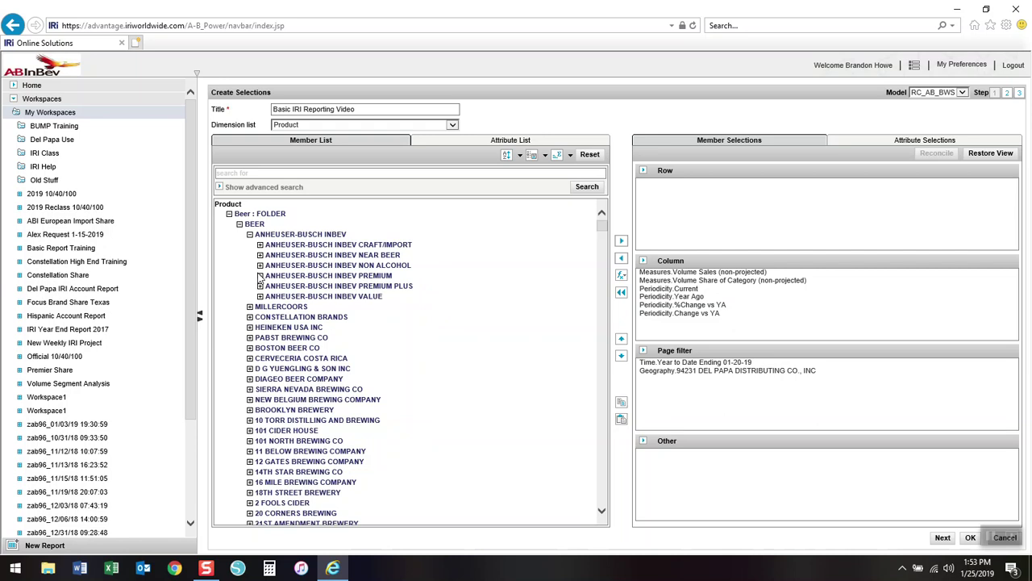
pyautogui.click(260, 245)
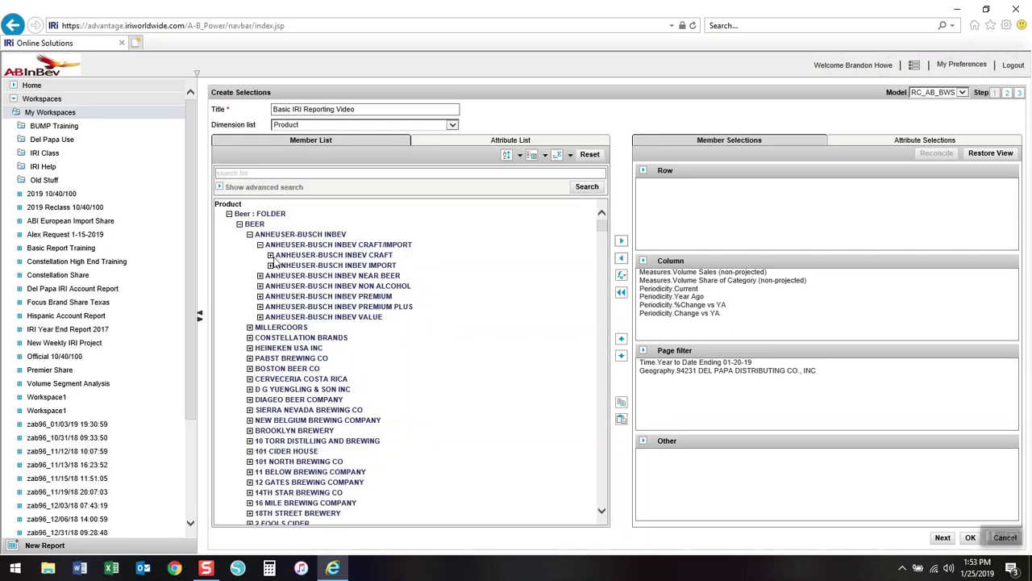
pyautogui.click(271, 255)
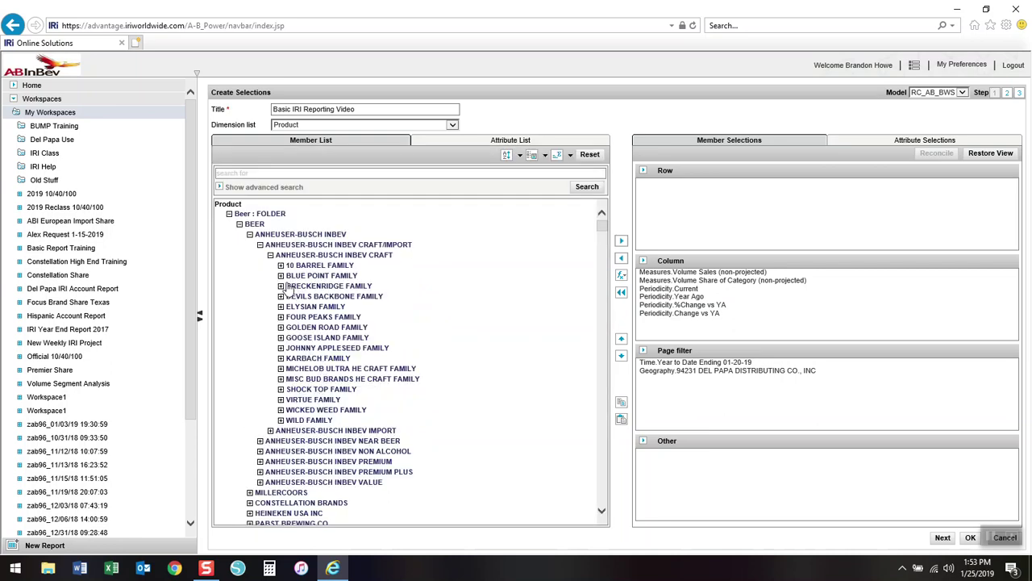
pyautogui.click(280, 358)
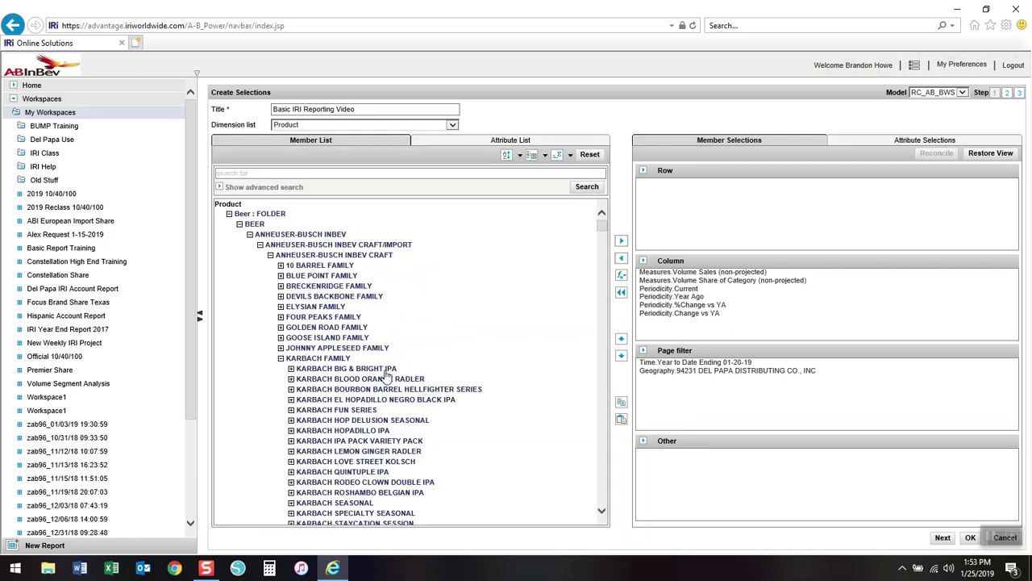
pyautogui.scroll(-3, 387, 378)
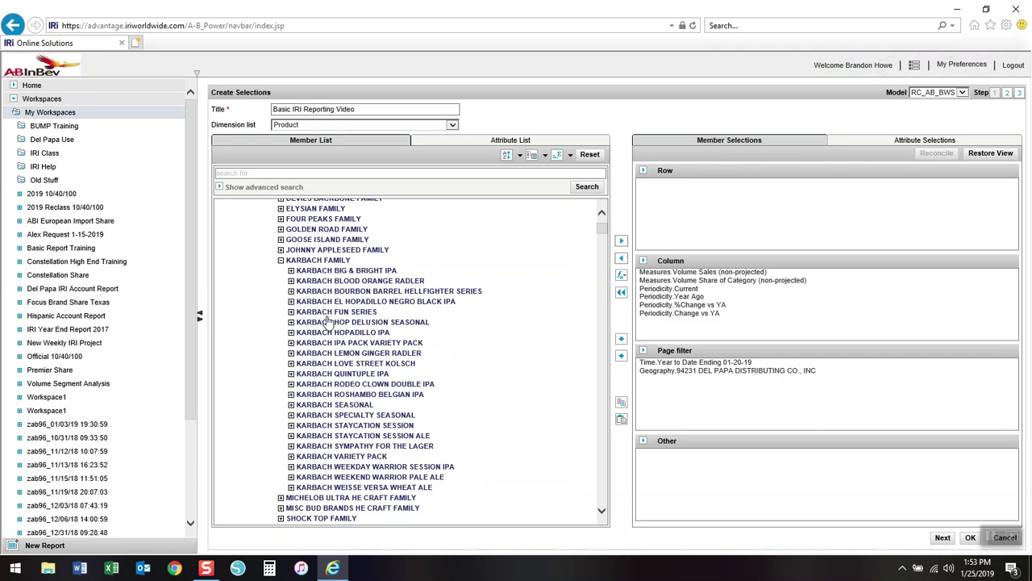
pyautogui.scroll(3, 331, 326)
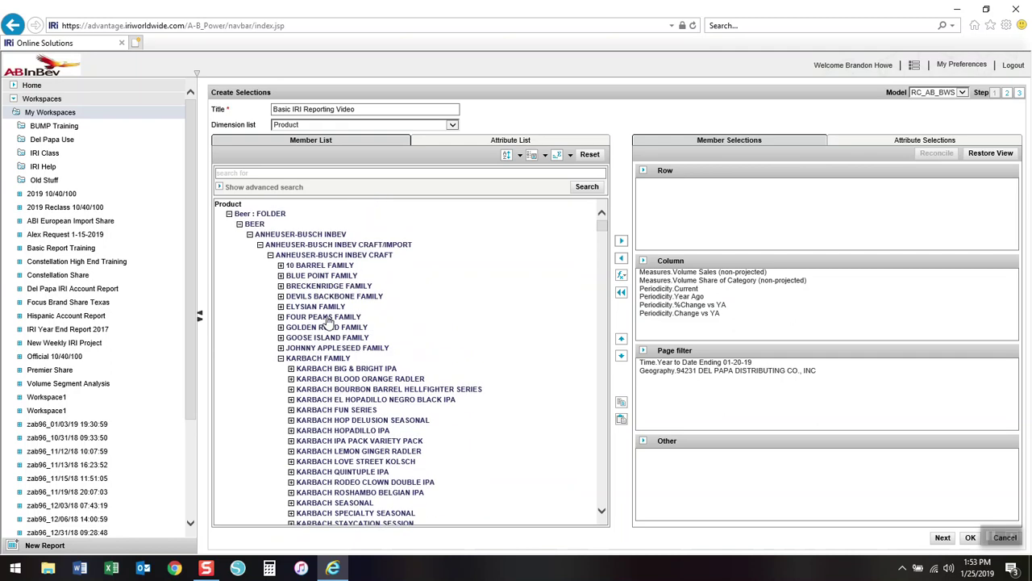
# - Add BEER and its descendants at the BRAND_BeerHierarchy_1 level to the Row area, and generate the report
pyautogui.click(239, 224)
pyautogui.moveTo(255, 225); pyautogui.dragTo(698, 216)
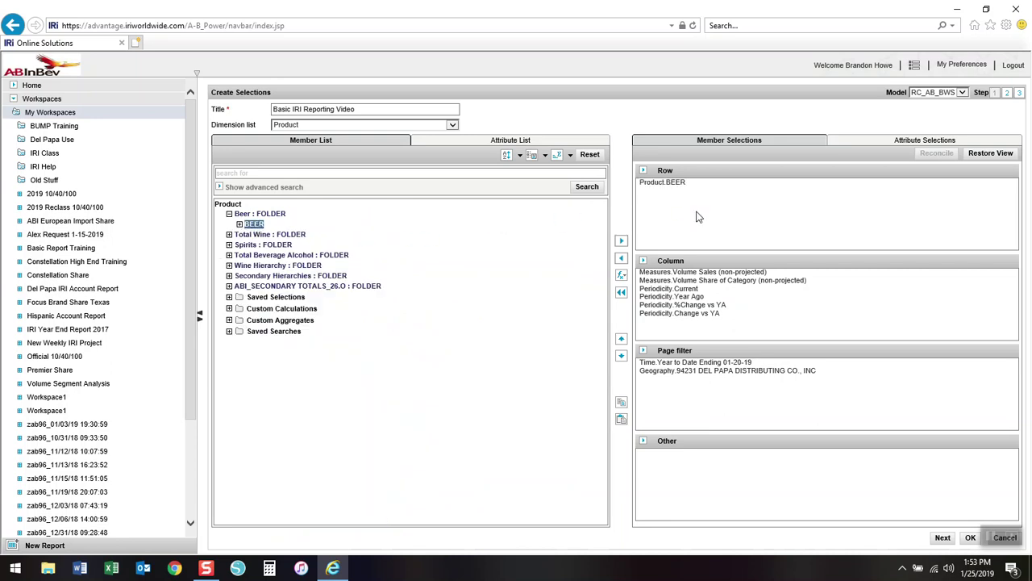
pyautogui.click(663, 183)
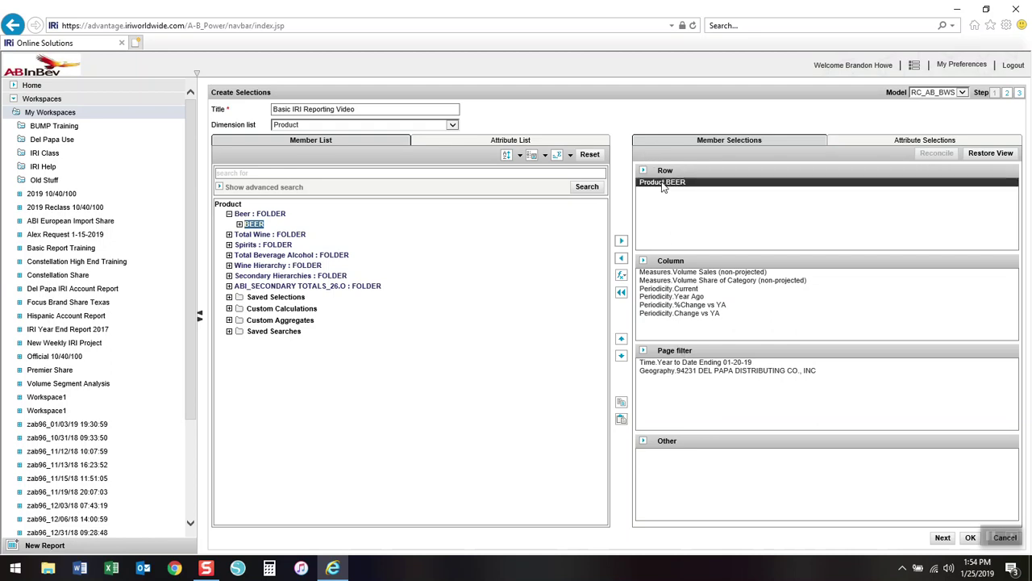
pyautogui.click(623, 277)
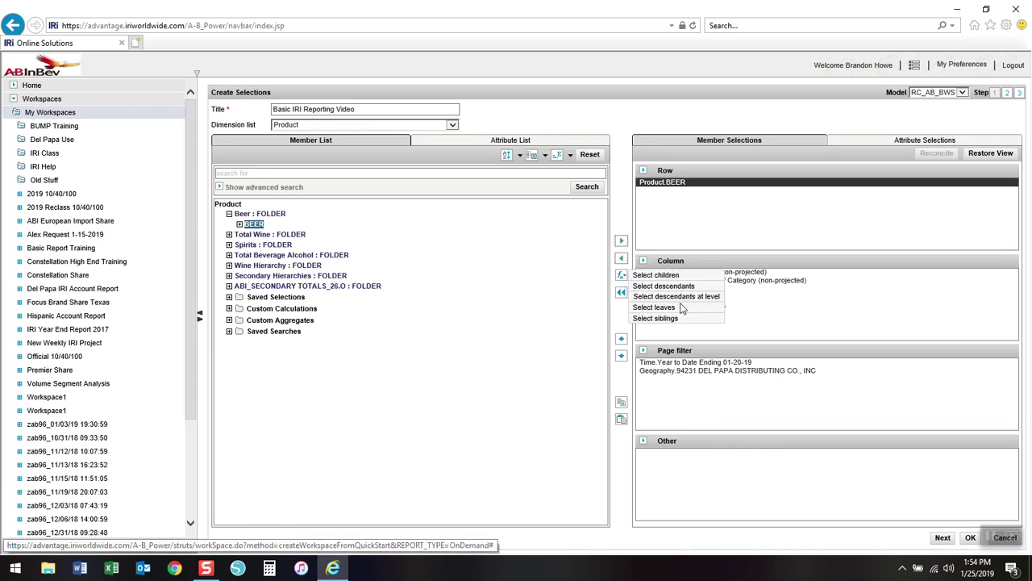
pyautogui.click(674, 296)
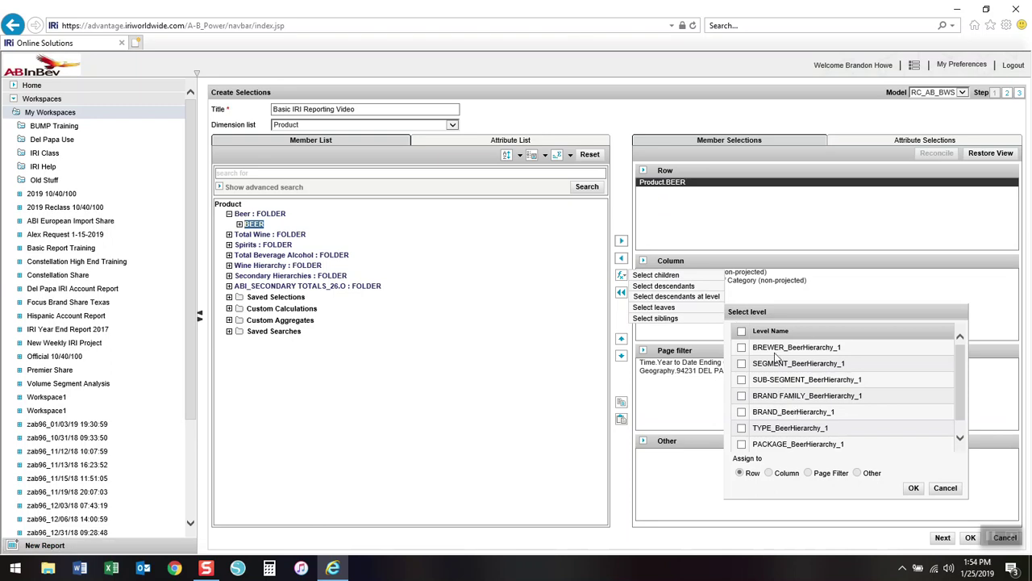
pyautogui.scroll(-1, 957, 392)
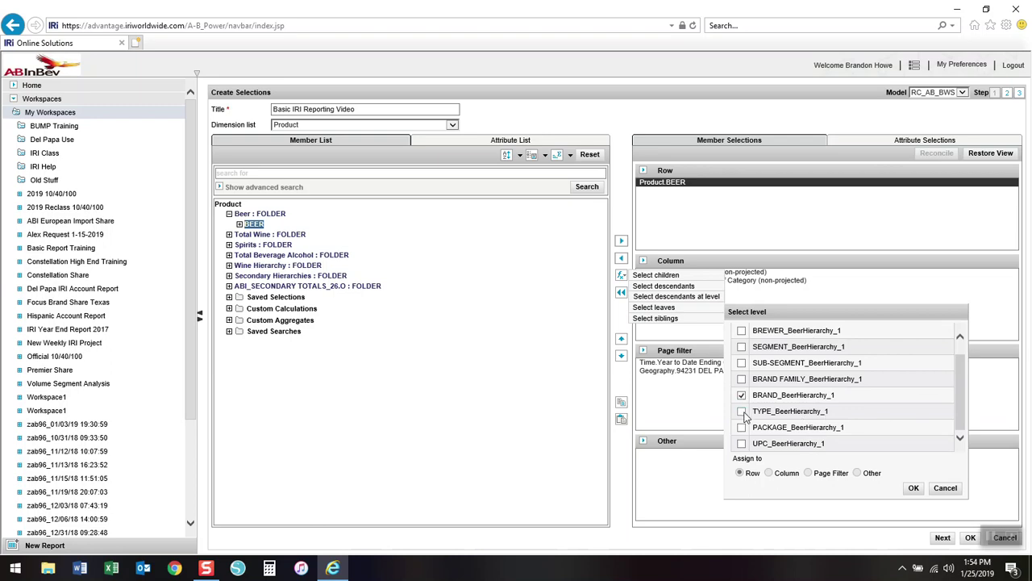
pyautogui.click(914, 488)
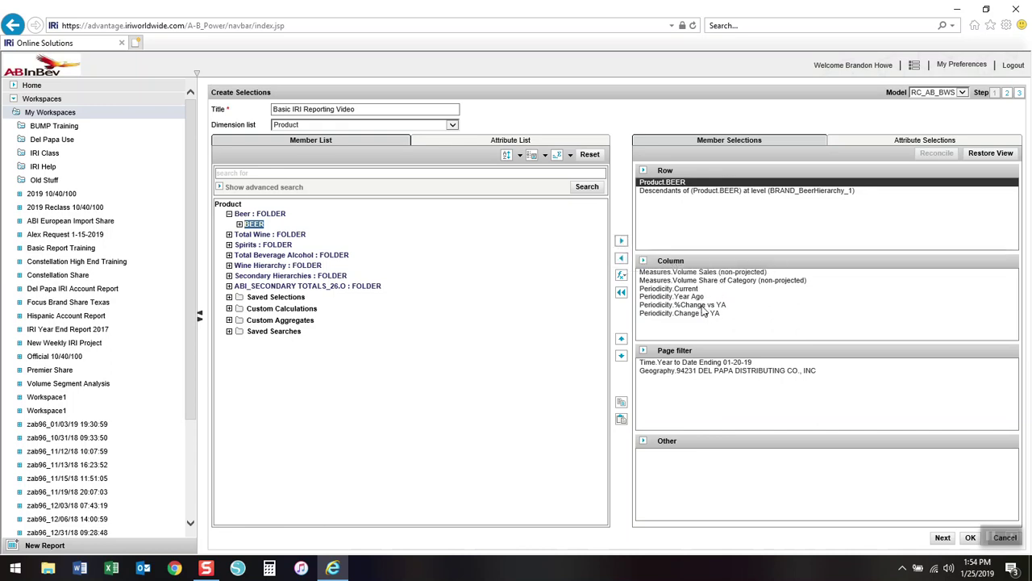
pyautogui.click(972, 540)
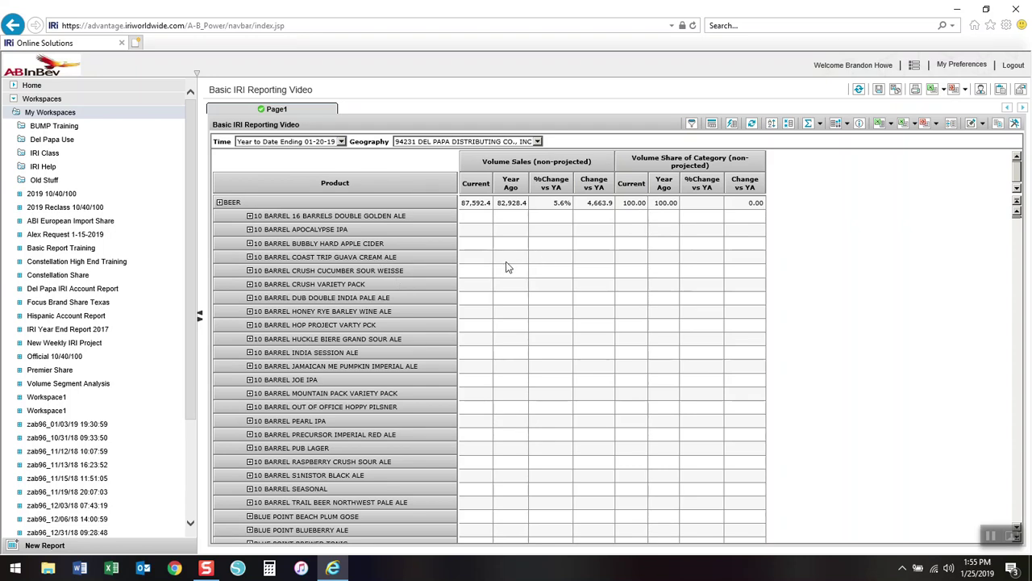
# - Configure the report grid's data suppression to suppress missing rows and missing columns
pyautogui.rightClick(472, 217)
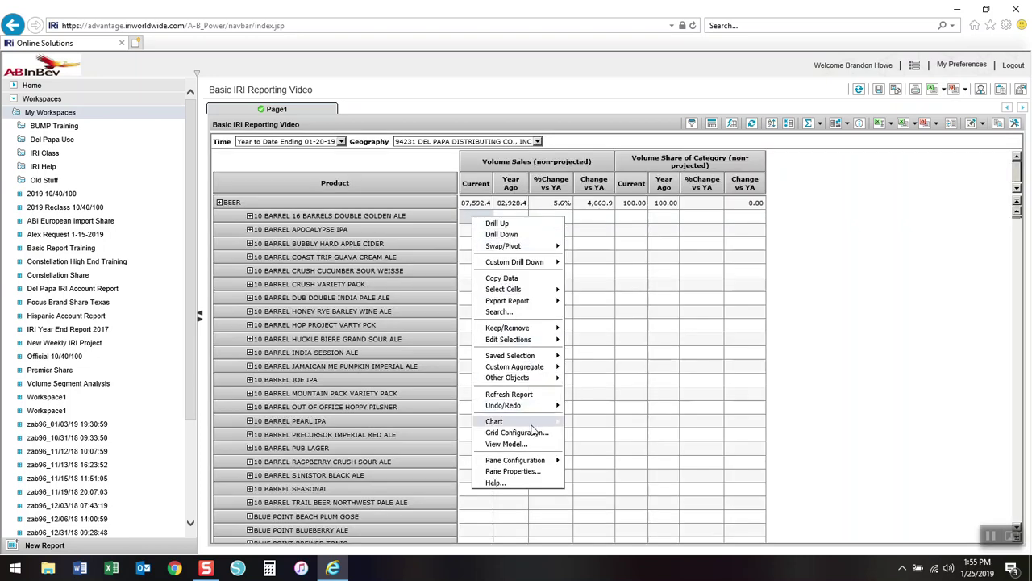
pyautogui.click(530, 436)
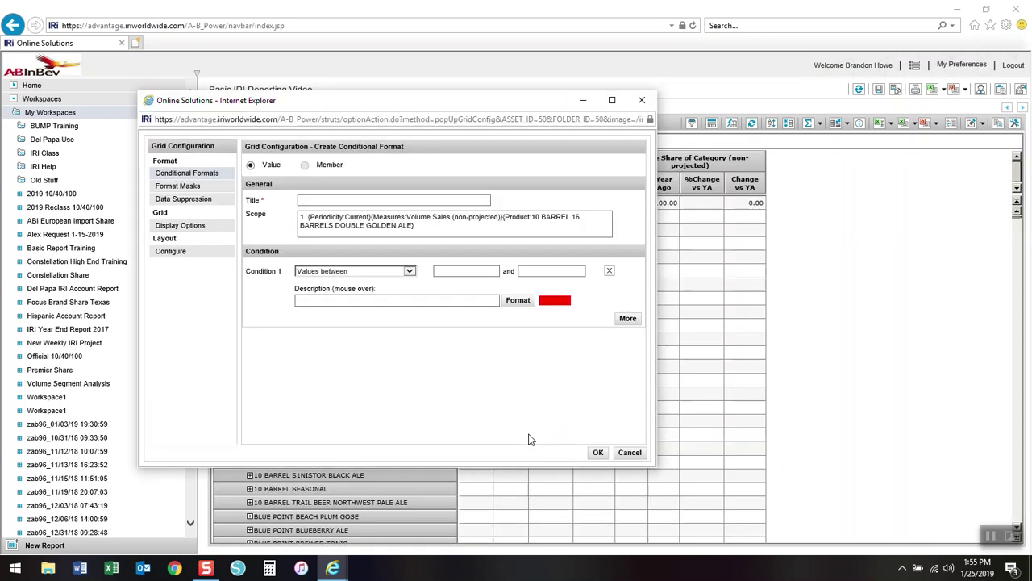
pyautogui.click(185, 201)
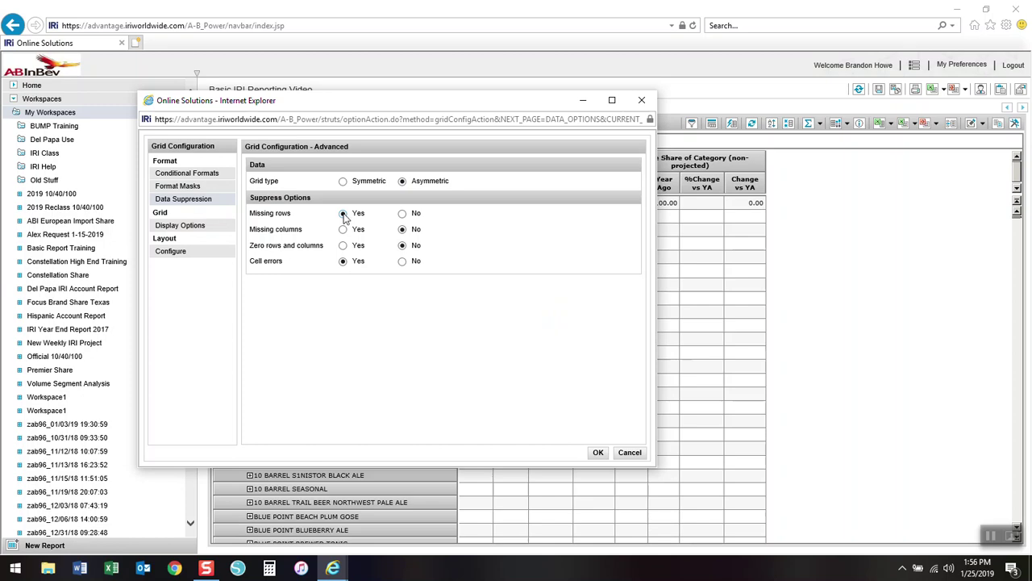
pyautogui.click(343, 231)
pyautogui.click(595, 454)
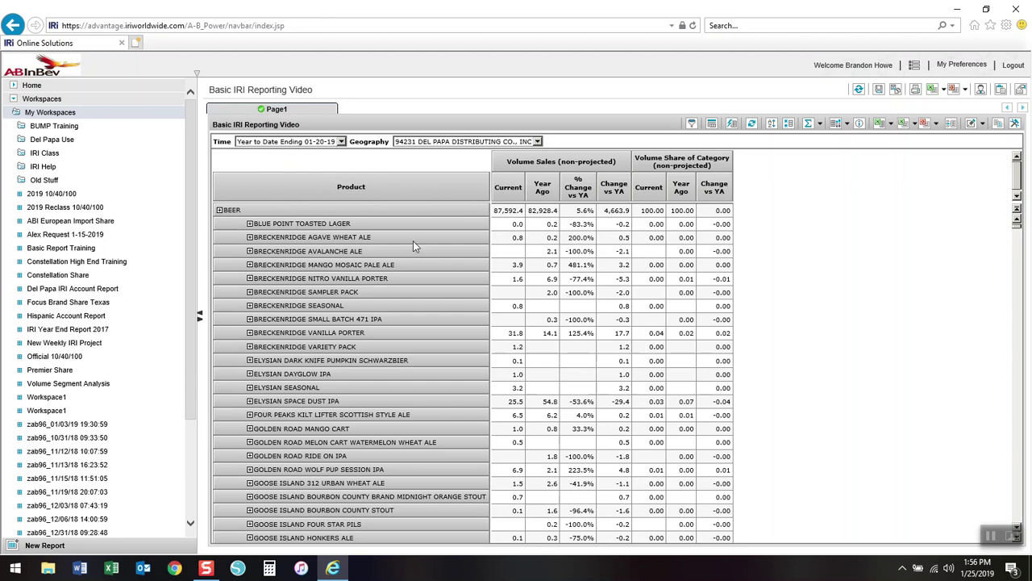
# - Sort the report by Current Volume Sales (non-projected) in descending order, applied at each hierarchy level
pyautogui.click(513, 195)
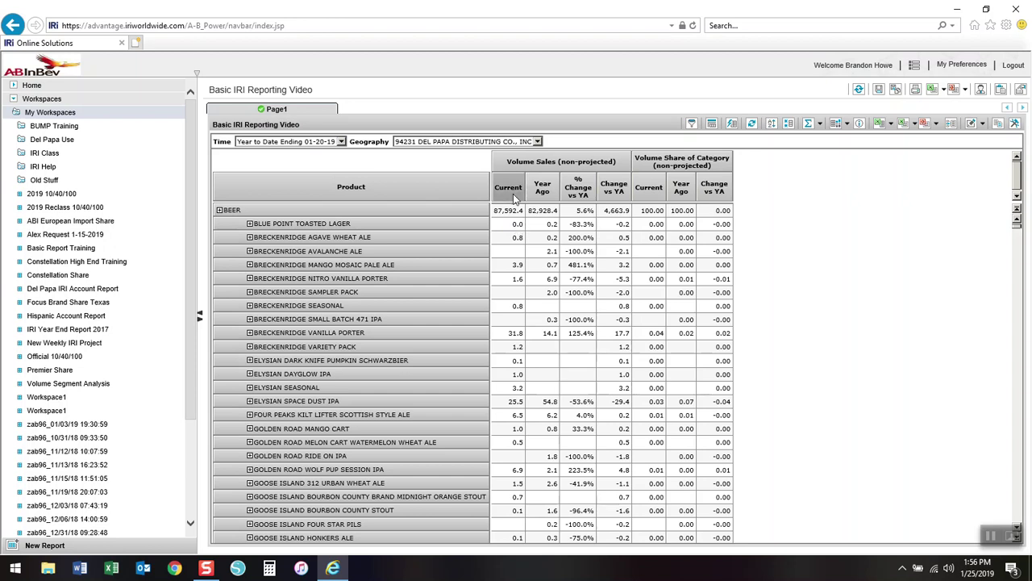
pyautogui.click(772, 125)
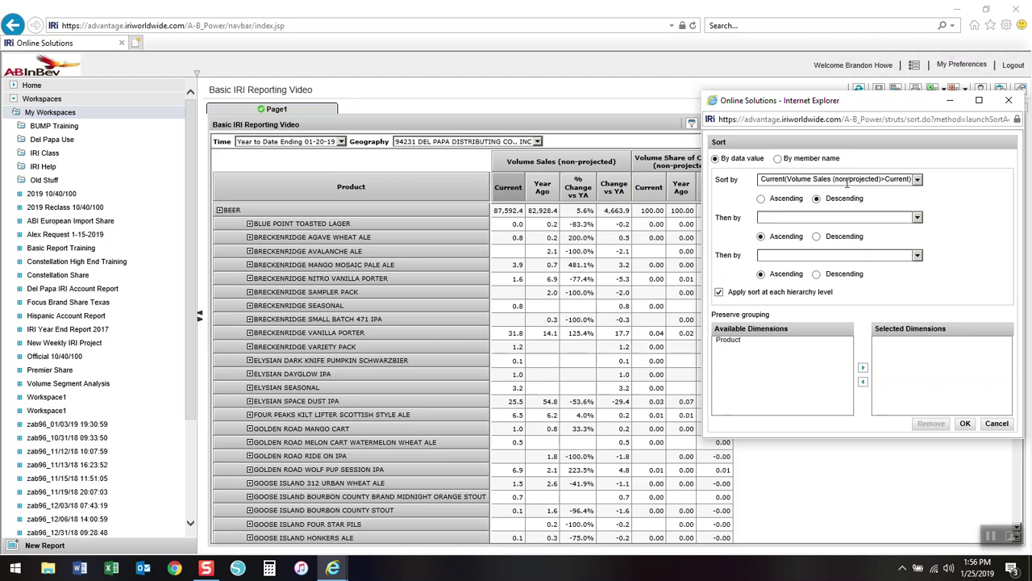
pyautogui.click(965, 423)
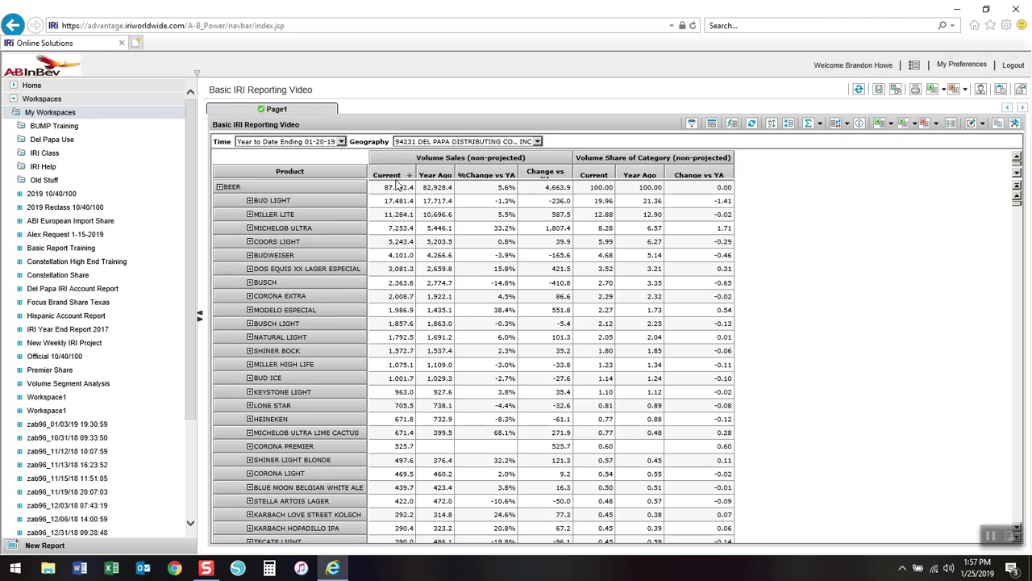
# - Sort the report by Current Volume Share of Category (non-projected) in descending order, applied at each hierarchy level
pyautogui.click(594, 172)
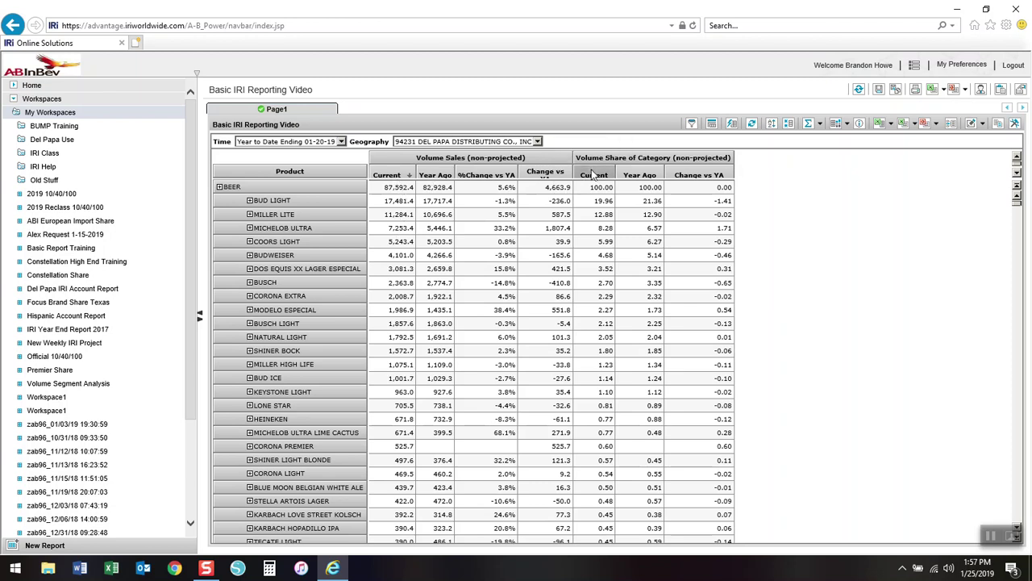
pyautogui.click(771, 126)
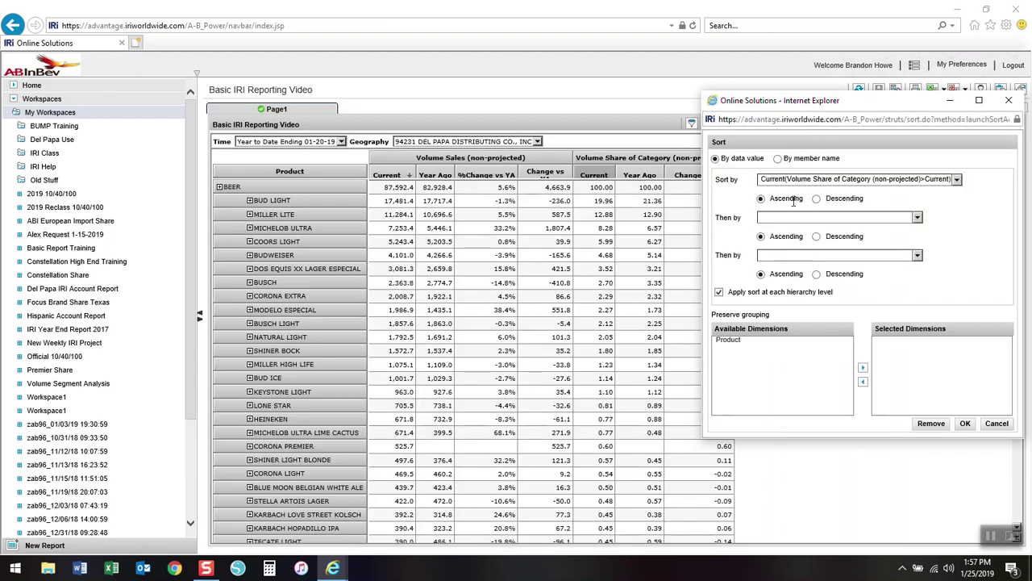
pyautogui.click(816, 199)
pyautogui.click(970, 424)
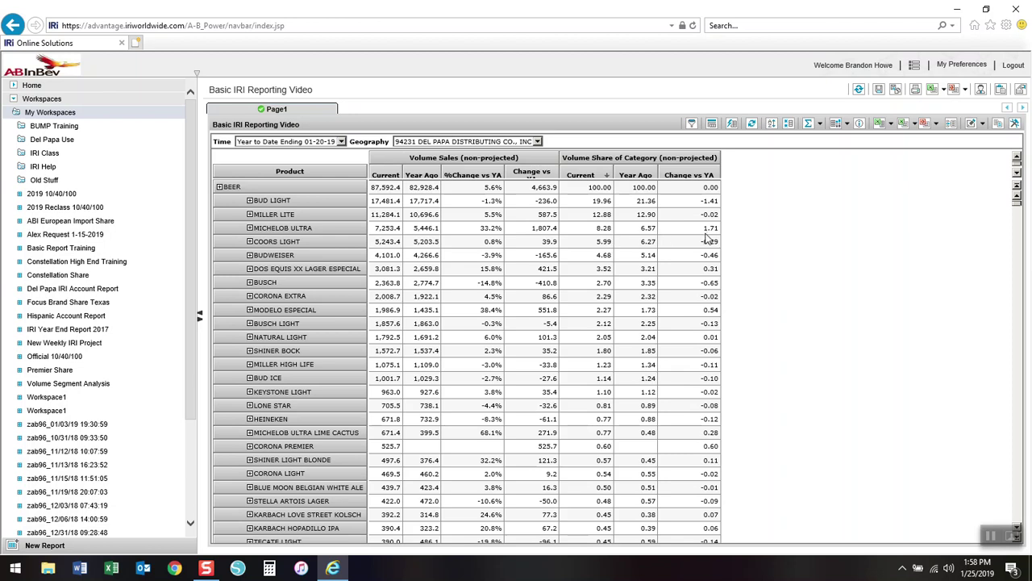
# - Sort the report by Change vs YA of Volume Share of Category (non-projected) in descending order at each hierarchy level
pyautogui.click(698, 175)
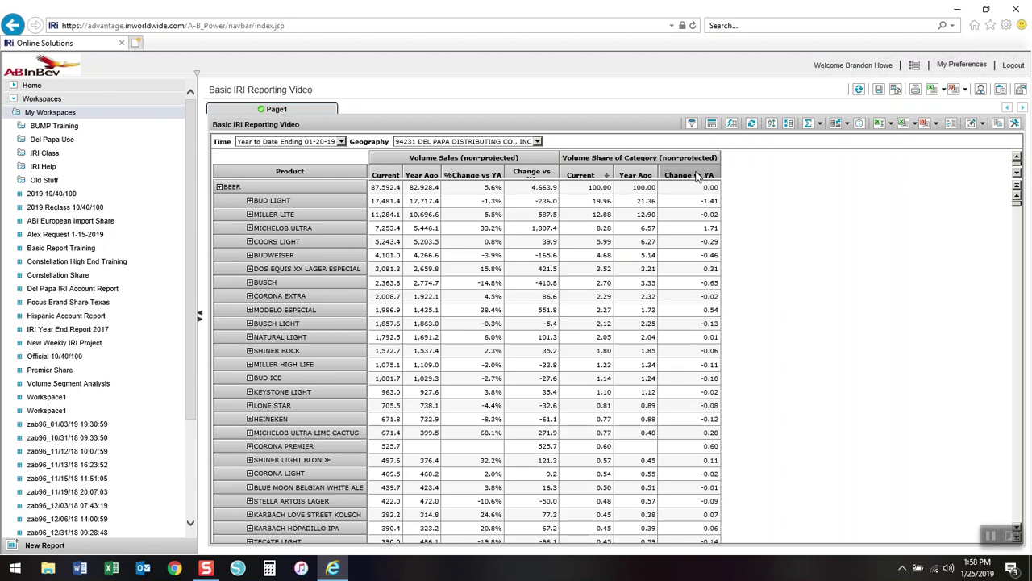
pyautogui.click(772, 122)
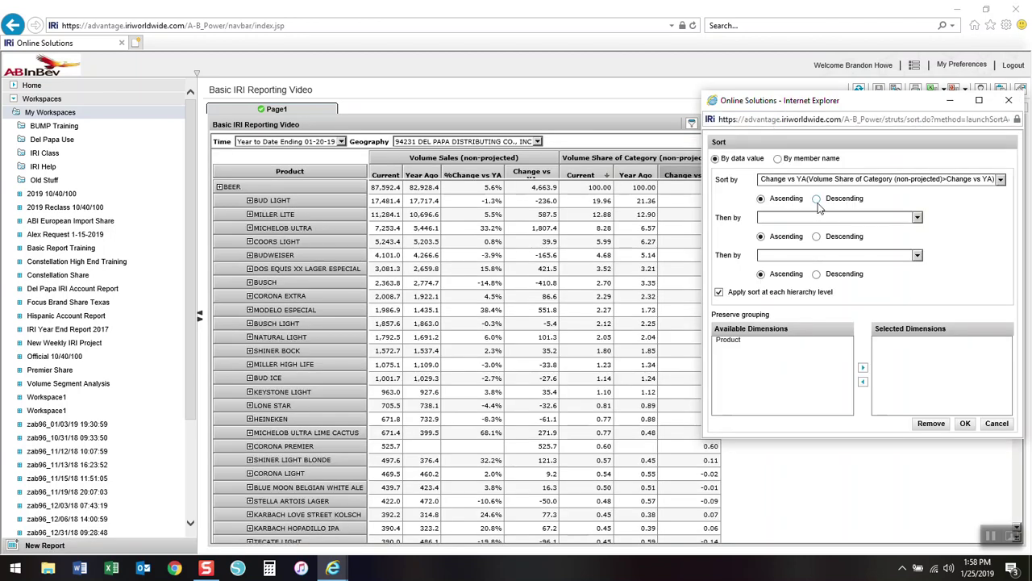
pyautogui.click(964, 424)
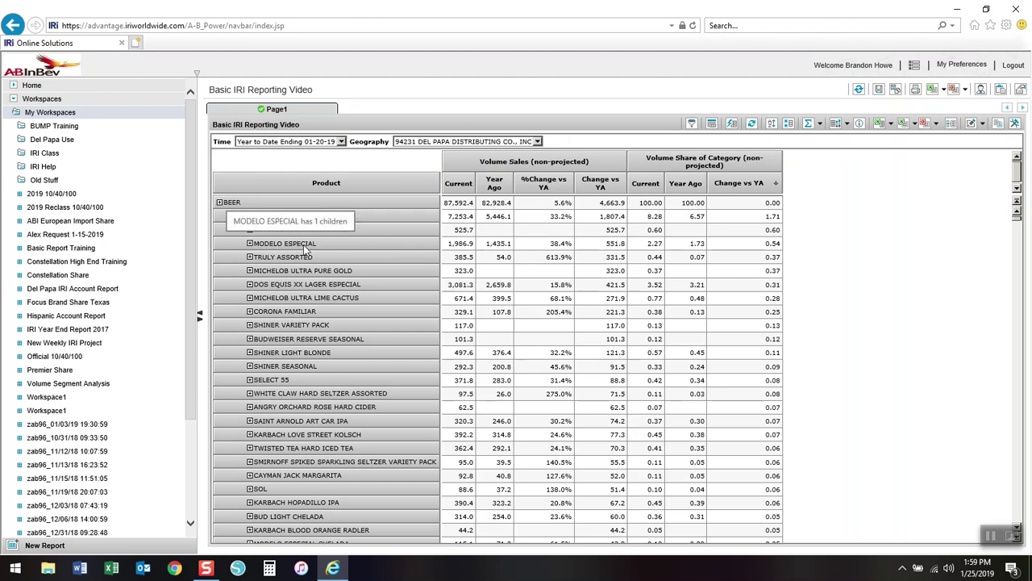
# - Sort the report by Current Volume Sales (non-projected) in descending order again, keeping the sort applied at each hierarchy level
pyautogui.click(459, 185)
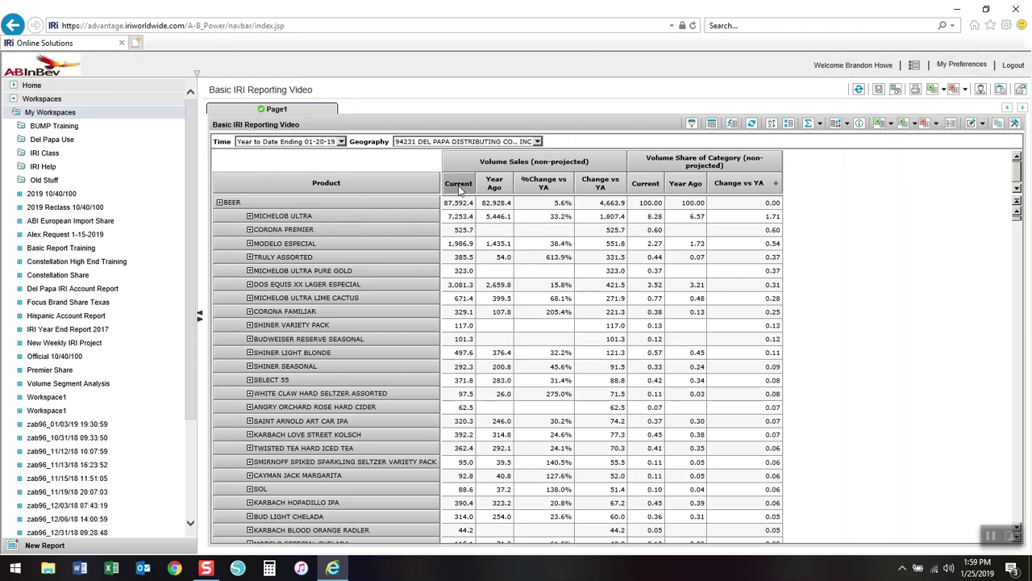
pyautogui.click(772, 126)
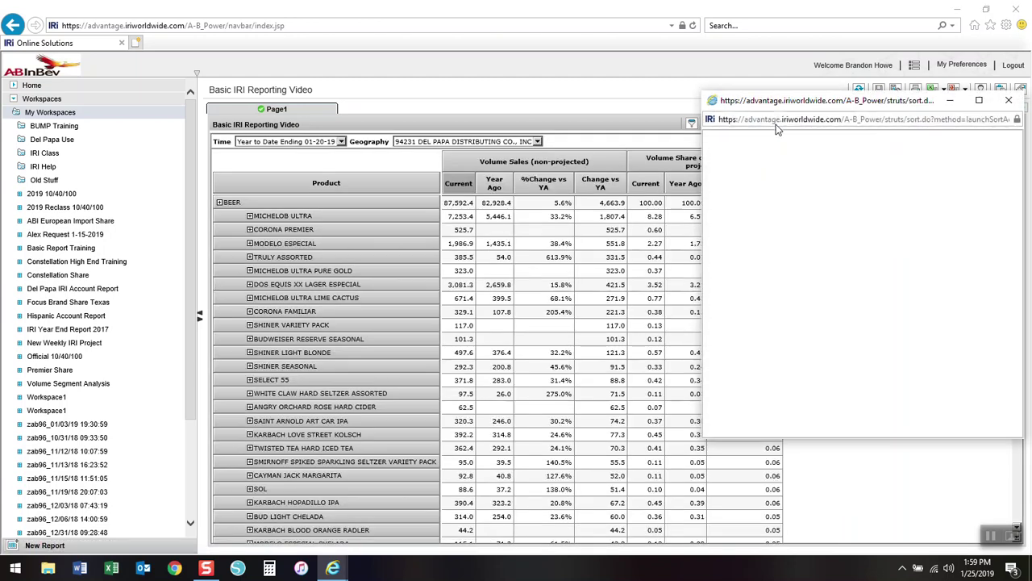
pyautogui.click(816, 198)
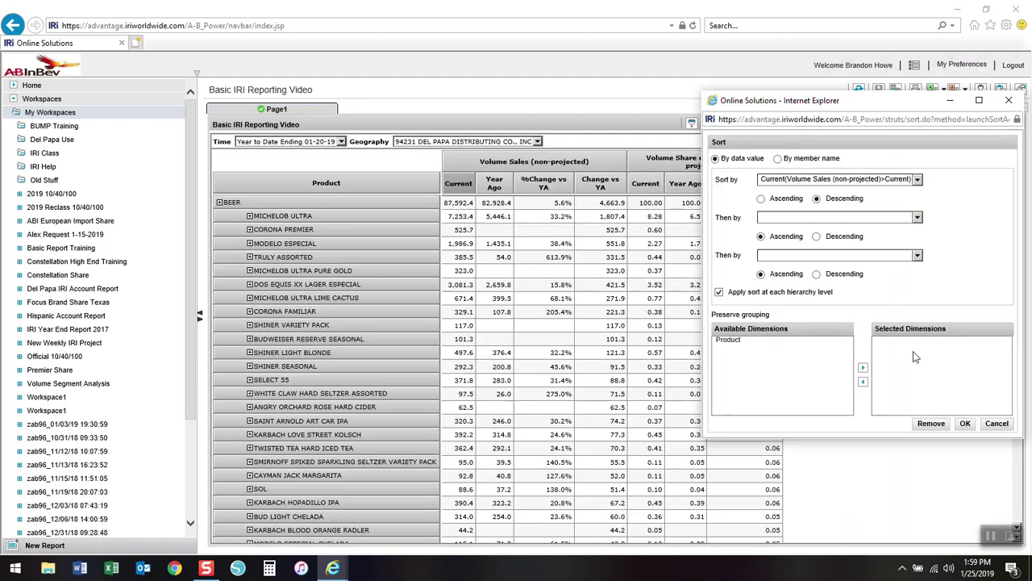
pyautogui.click(964, 423)
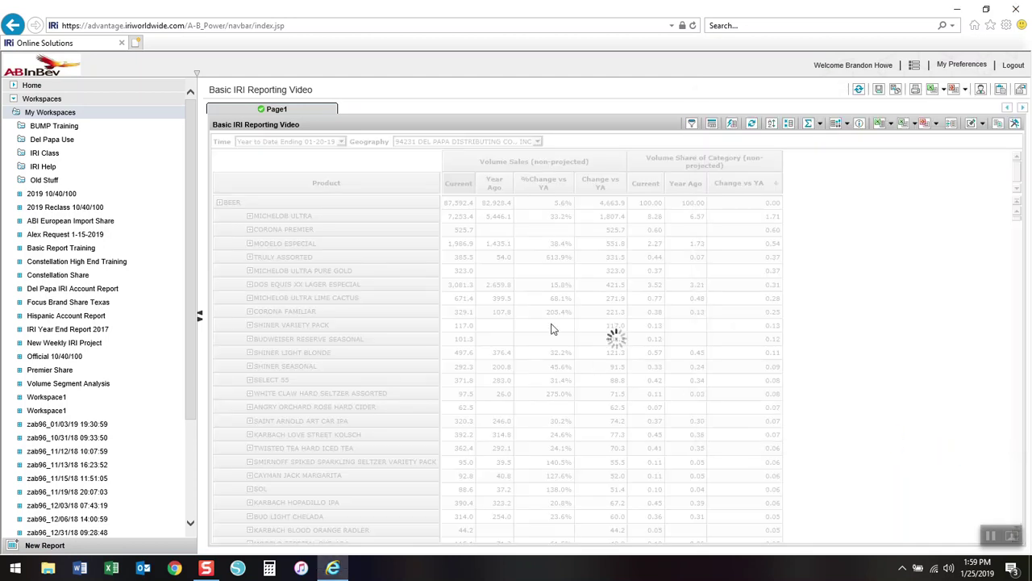